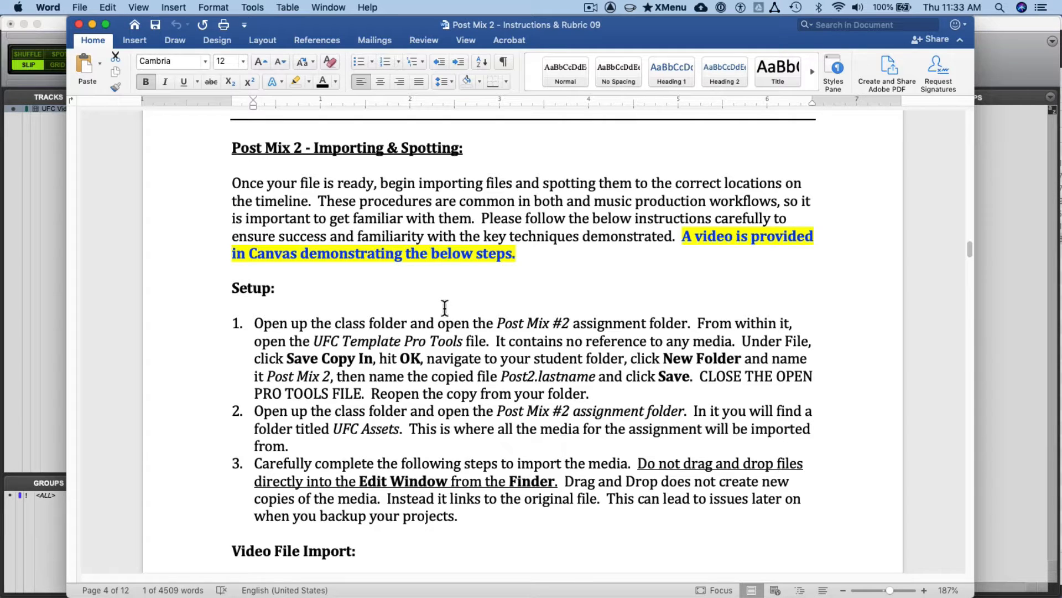
- Review the assignment instructions from Setup and Video File Import through Music Files – Import to Session Start
{"action": "scroll", "coordinate": [481, 213], "scroll_direction": "down", "scroll_amount": 1}
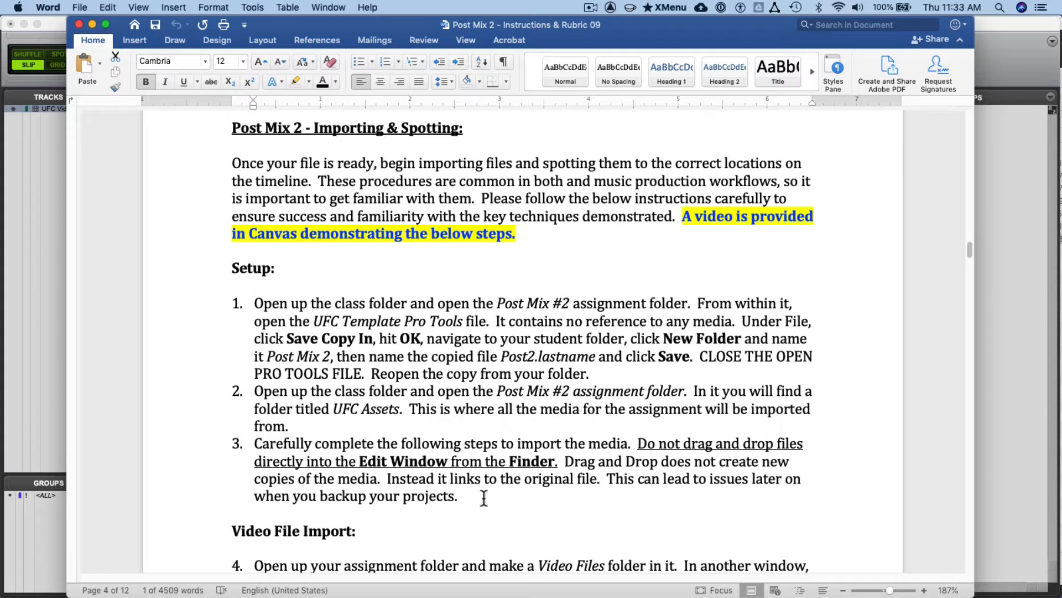
{"action": "scroll", "coordinate": [484, 498], "scroll_direction": "down", "scroll_amount": 5}
{"action": "scroll", "coordinate": [484, 498], "scroll_direction": "up", "scroll_amount": 2}
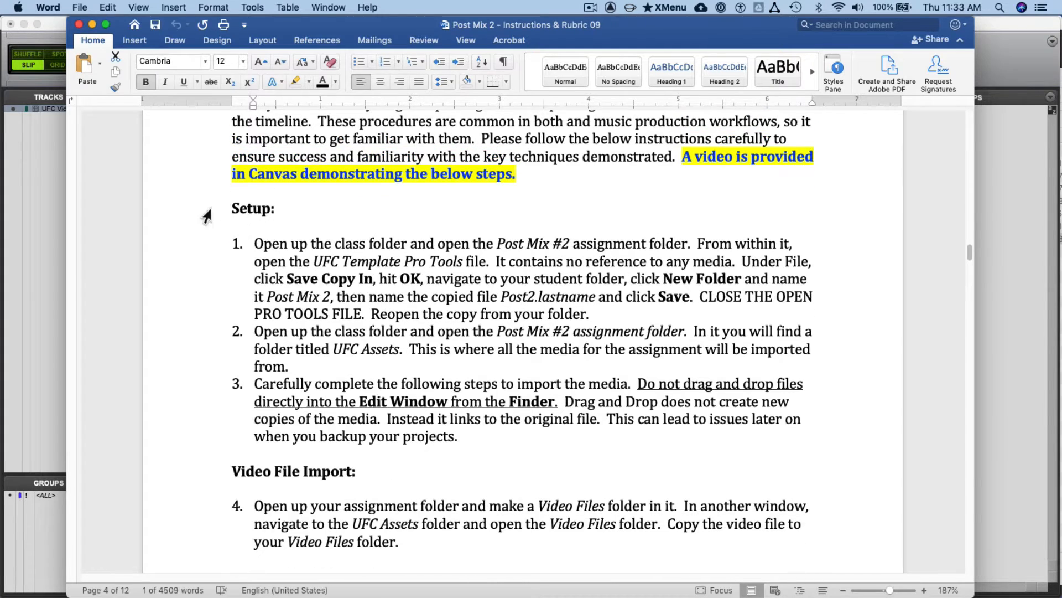
{"action": "left_click_drag", "start_coordinate": [207, 216], "coordinate": [473, 540]}
{"action": "scroll", "coordinate": [479, 537], "scroll_direction": "down", "scroll_amount": 12}
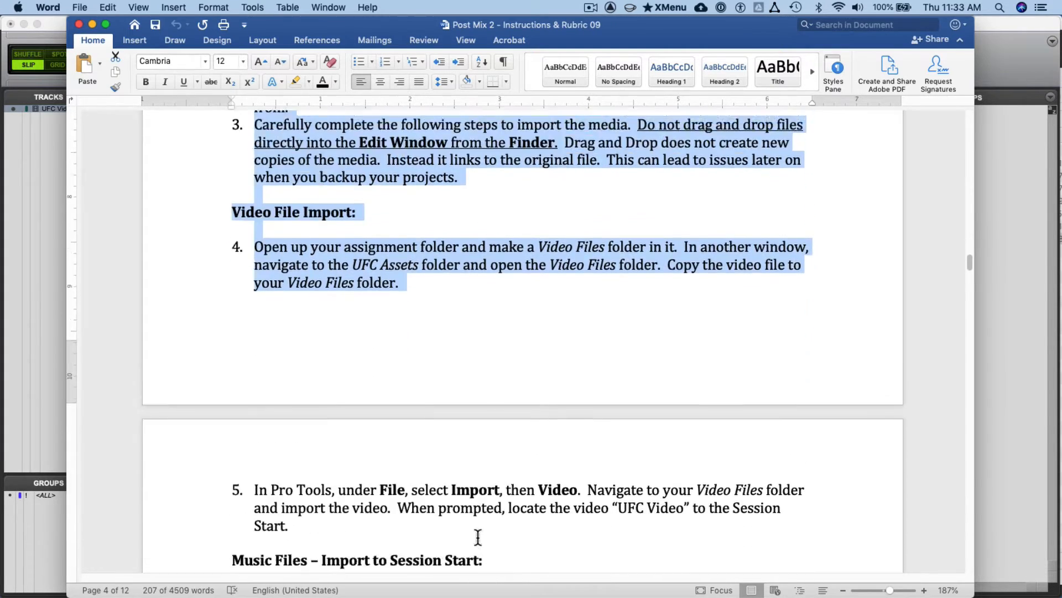
{"action": "scroll", "coordinate": [478, 537], "scroll_direction": "up", "scroll_amount": 12}
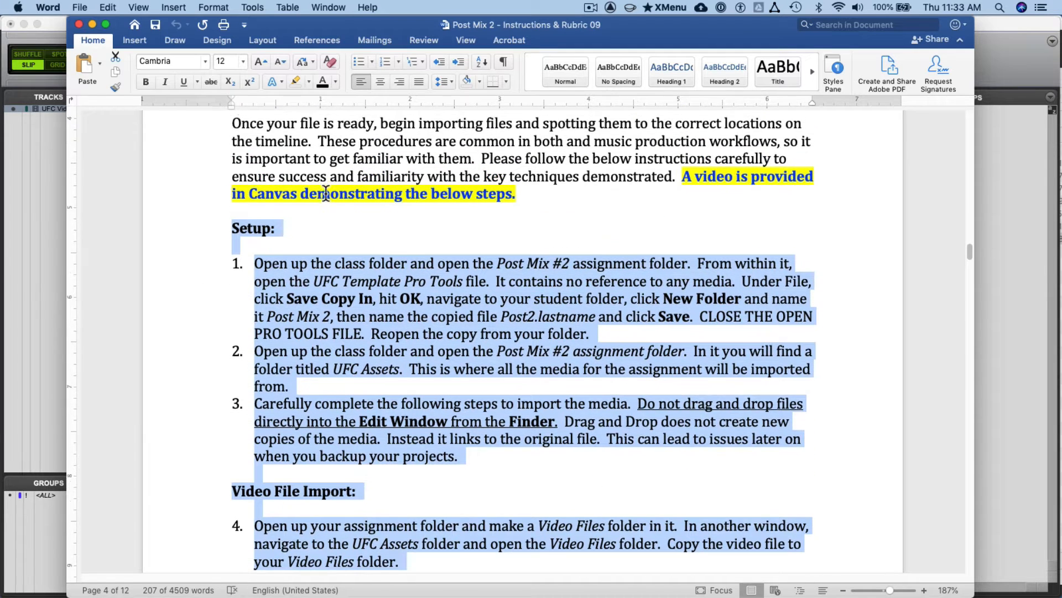
{"action": "scroll", "coordinate": [326, 194], "scroll_direction": "down", "scroll_amount": 13}
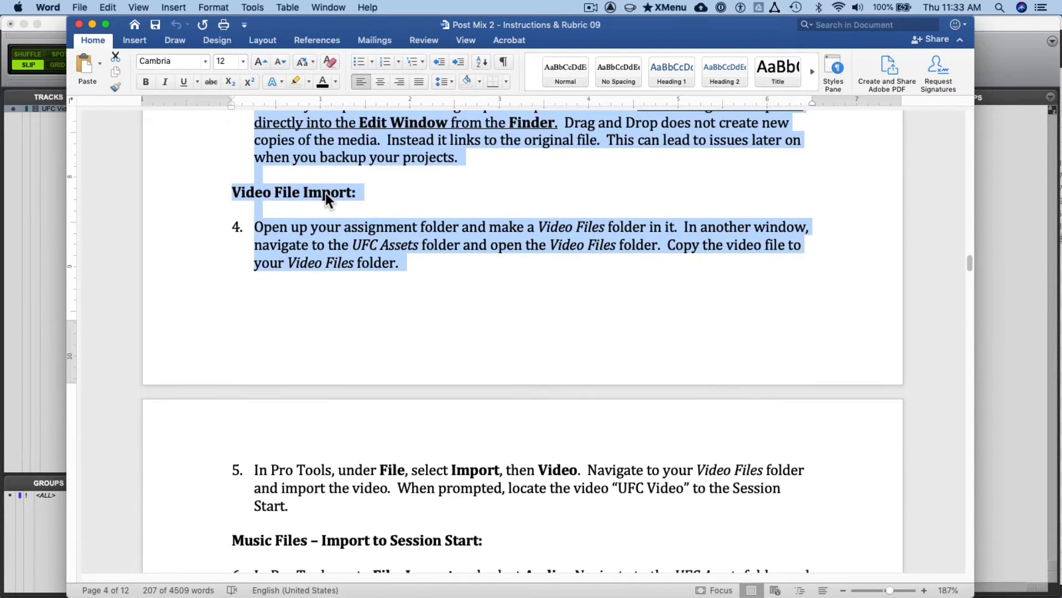
{"action": "scroll", "coordinate": [326, 198], "scroll_direction": "down", "scroll_amount": 17}
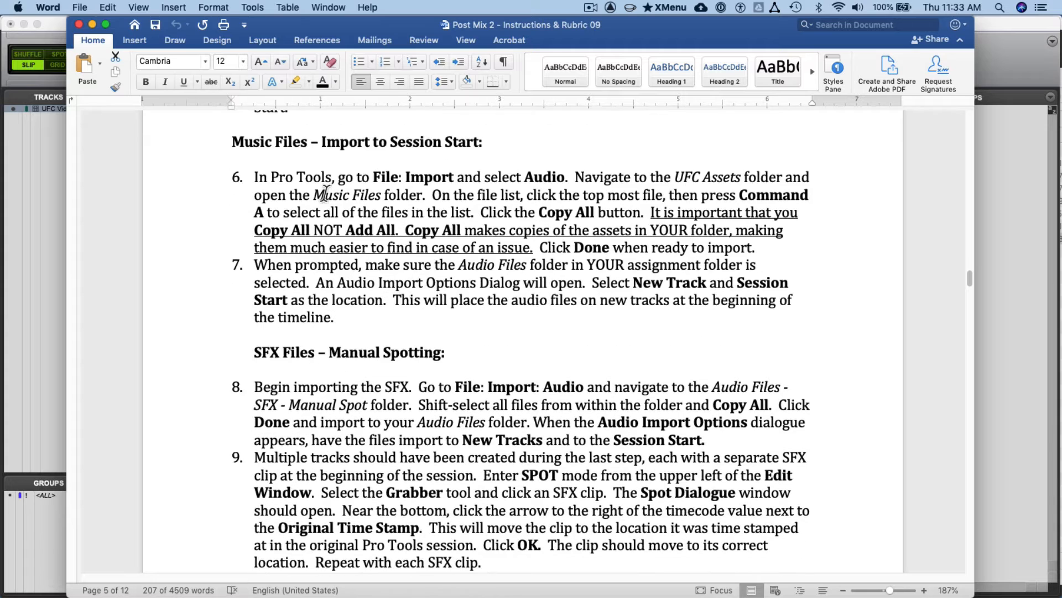
{"action": "left_click", "coordinate": [367, 324]}
{"action": "left_click_drag", "start_coordinate": [232, 141], "coordinate": [438, 337]}
{"action": "left_click", "coordinate": [439, 337]}
- Switch to Pro Tools and start importing audio files into the session
{"action": "key", "text": "super+Tab"}
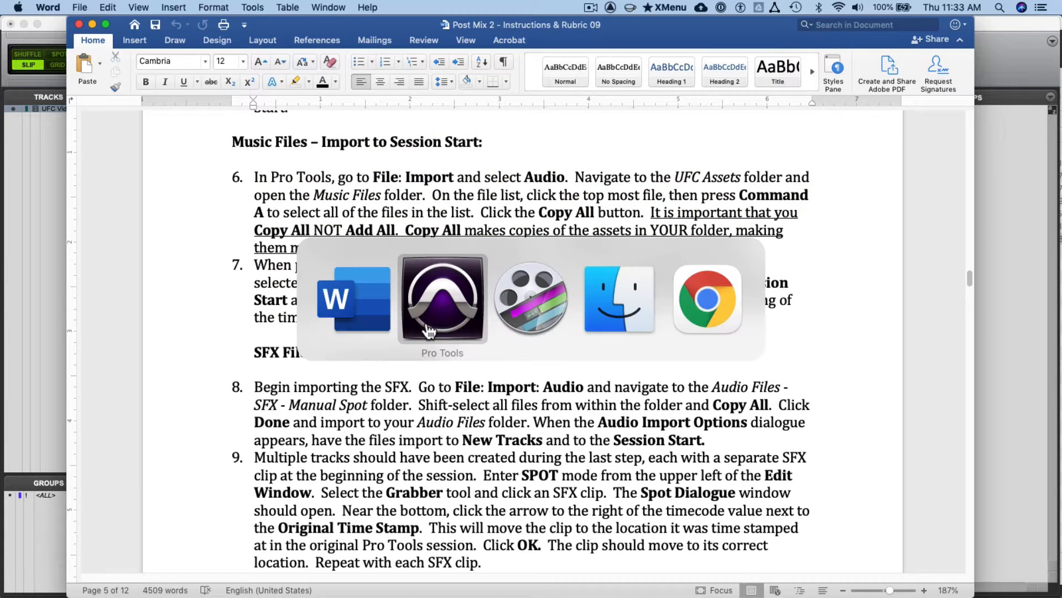
{"action": "left_click", "coordinate": [430, 330]}
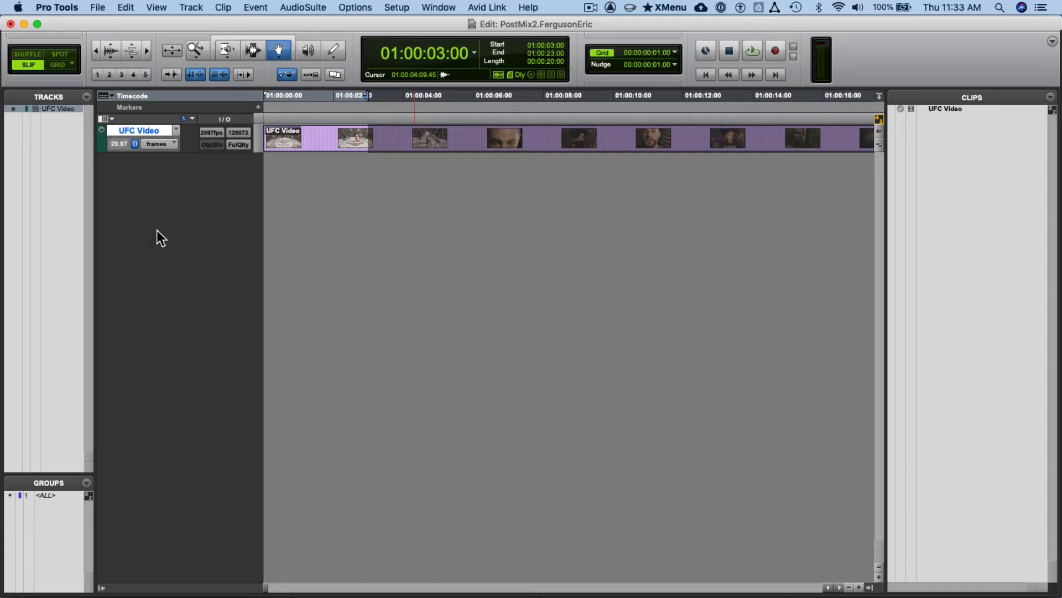
{"action": "left_click", "coordinate": [97, 6]}
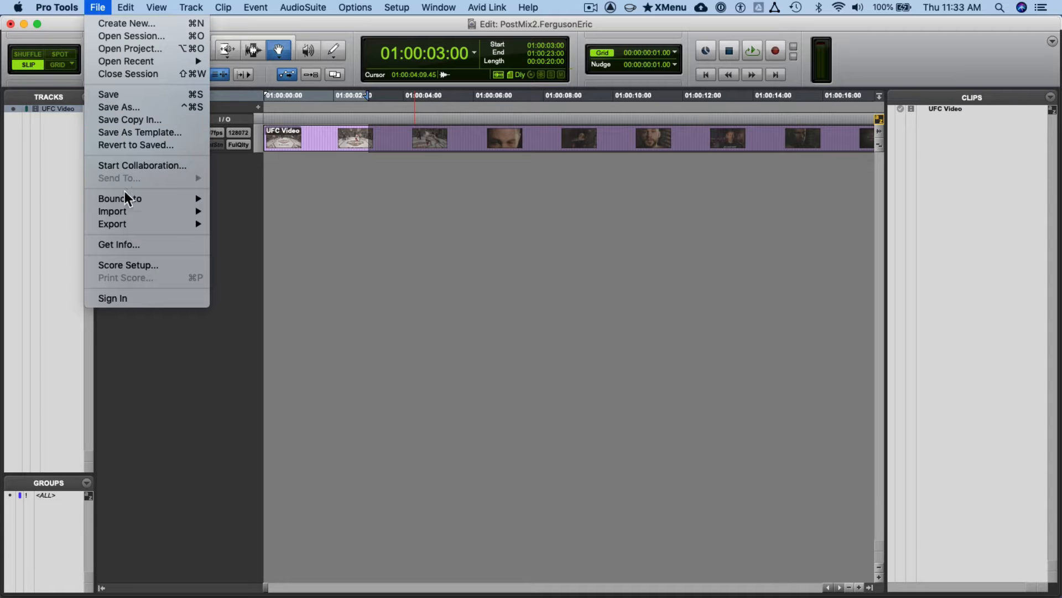
{"action": "mouse_move", "coordinate": [126, 211]}
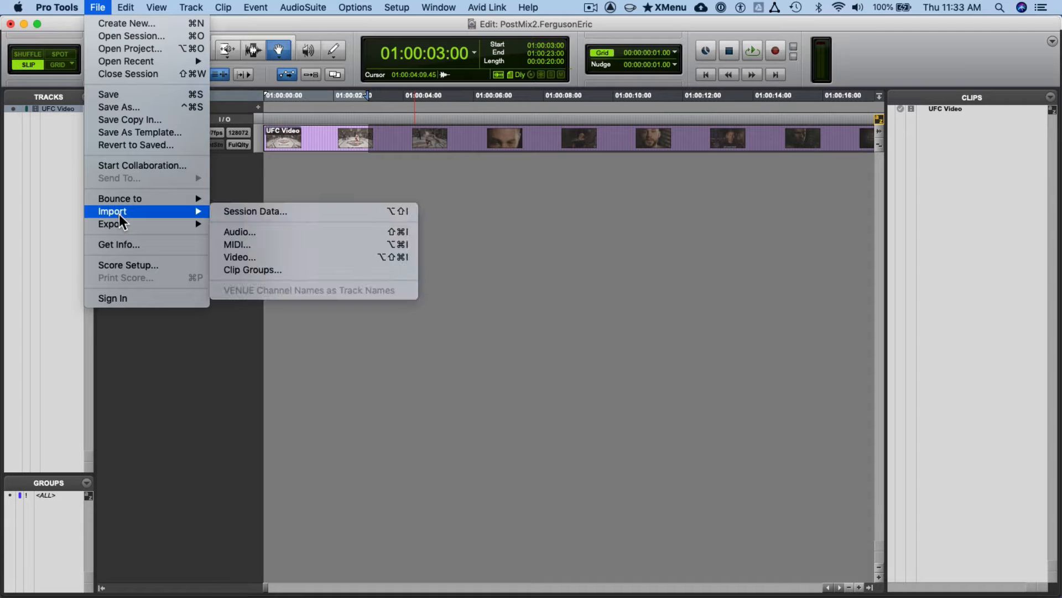
{"action": "left_click", "coordinate": [241, 234]}
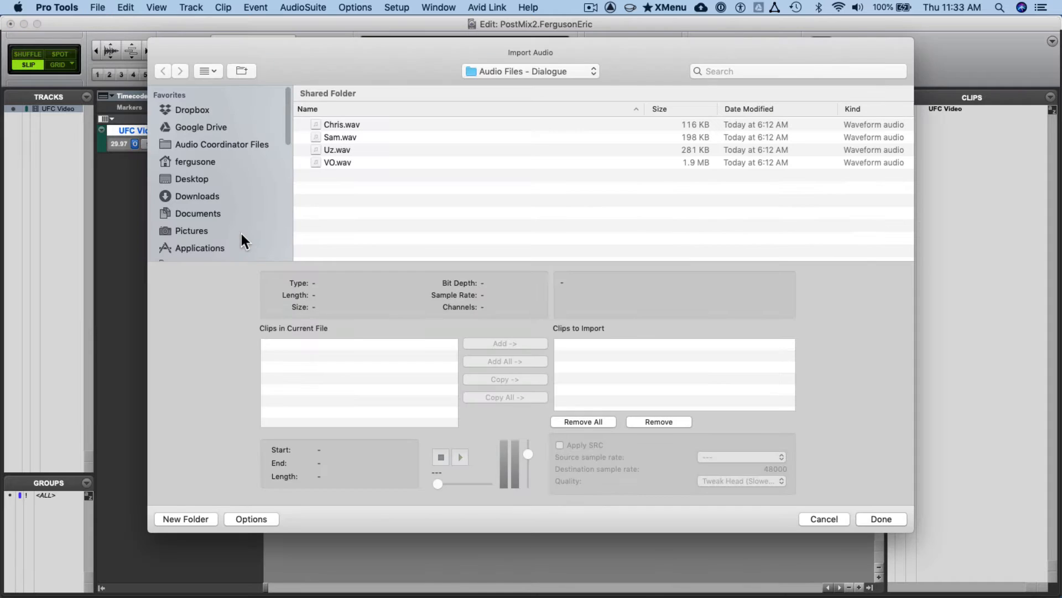
- Browse from the Desktop, sorted by date modified, through For Video and Assignment Folder or Downloads into the Post Mix 2 - UFC folder
{"action": "left_click", "coordinate": [507, 69]}
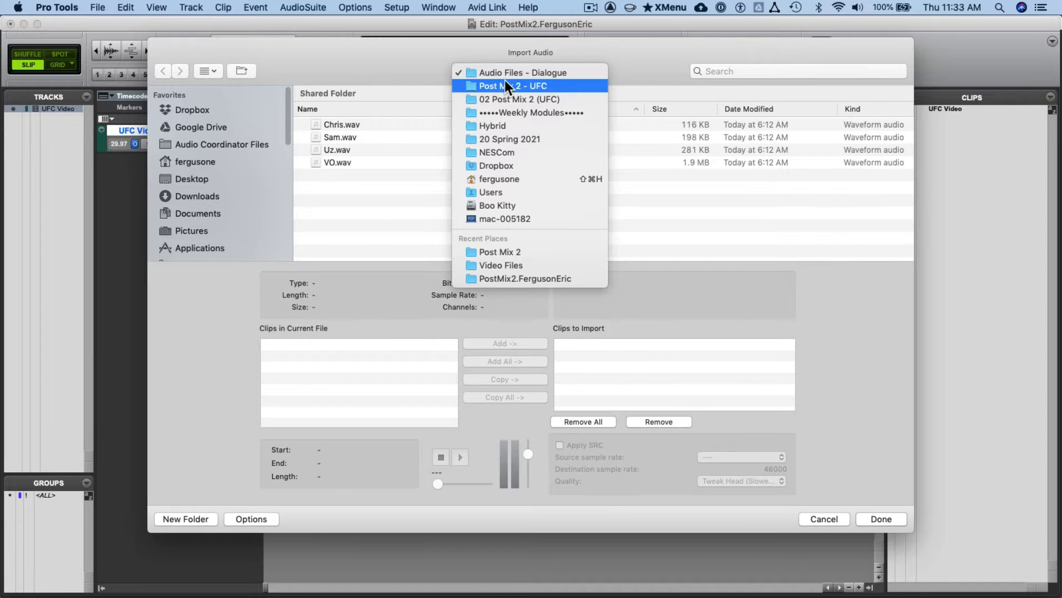
{"action": "left_click", "coordinate": [346, 48]}
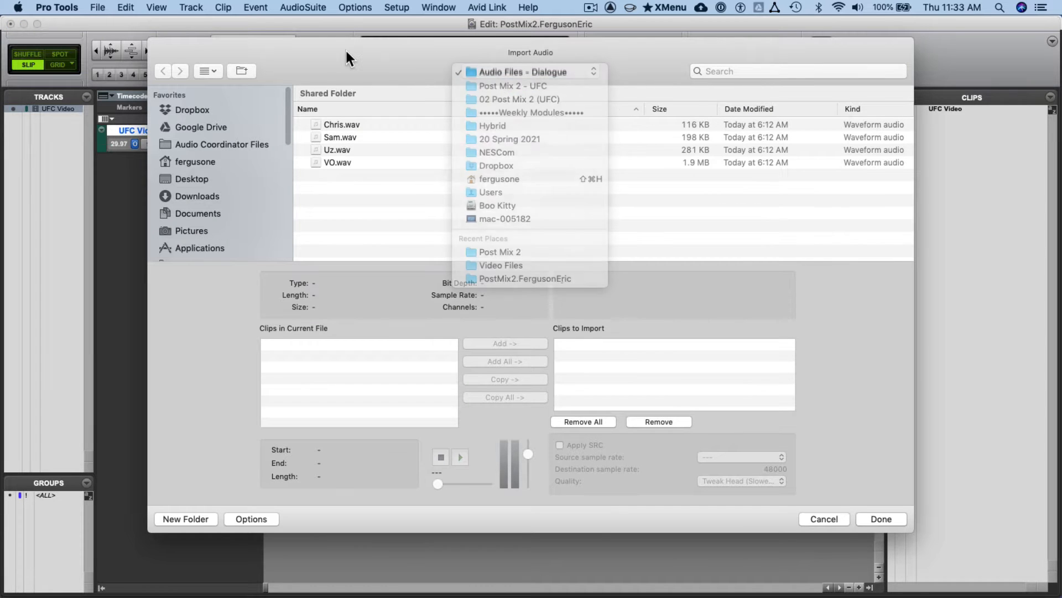
{"action": "left_click", "coordinate": [206, 181]}
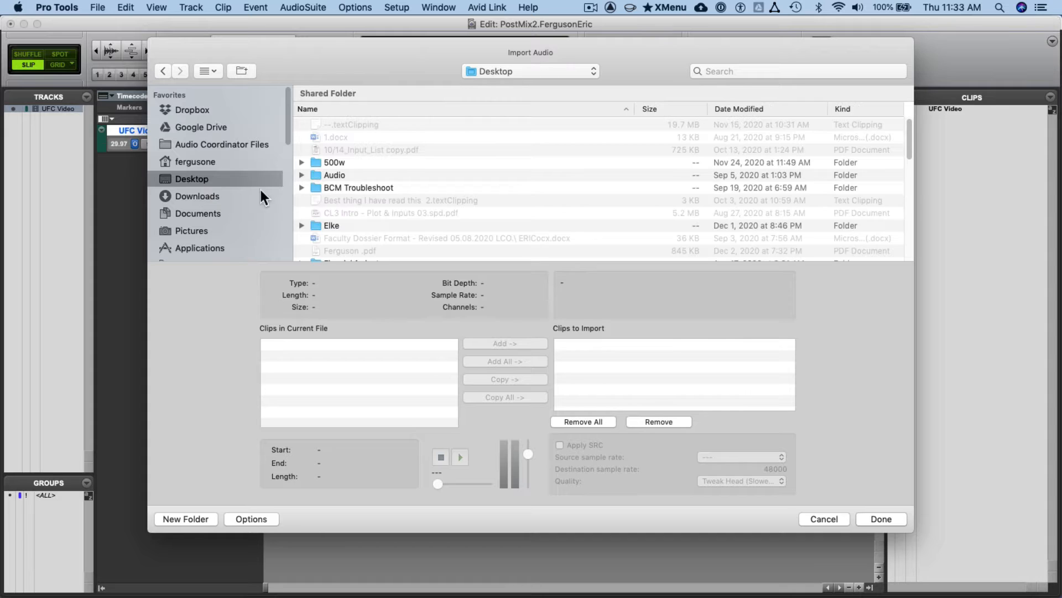
{"action": "left_click", "coordinate": [746, 108]}
{"action": "double_click", "coordinate": [391, 124]}
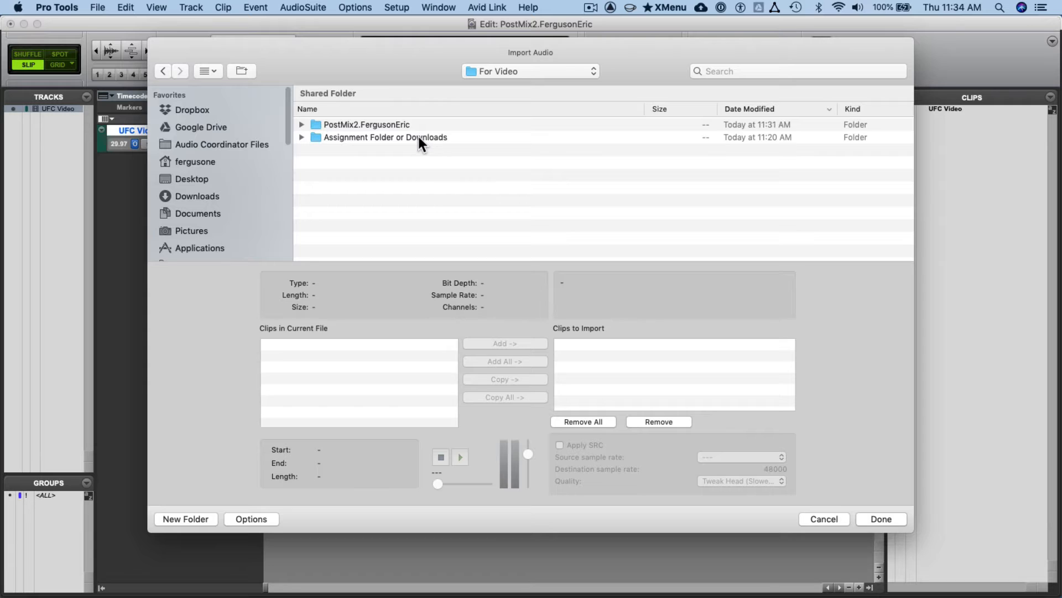
{"action": "double_click", "coordinate": [419, 137]}
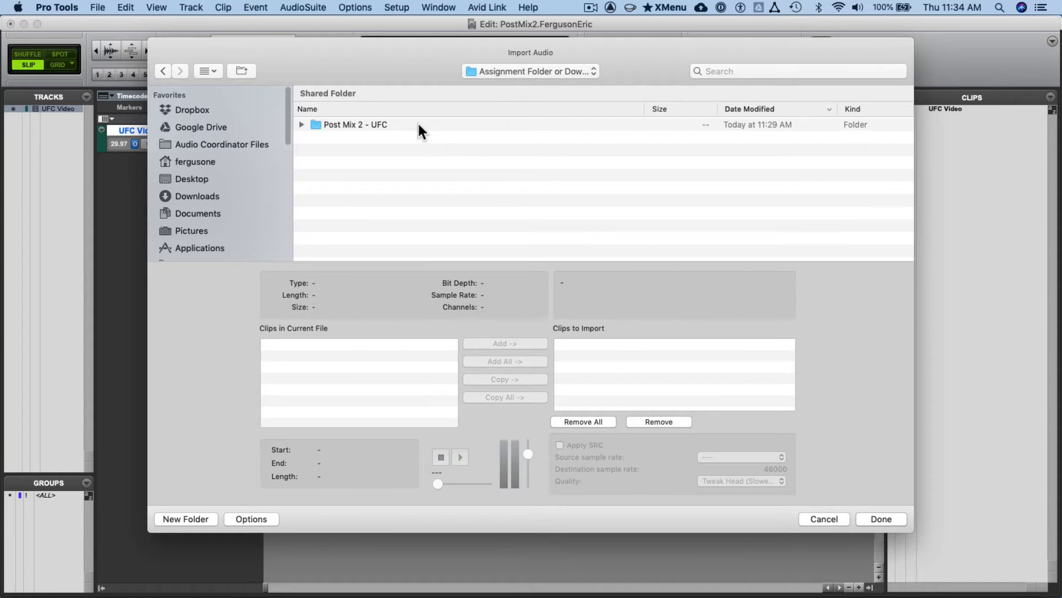
{"action": "double_click", "coordinate": [418, 125]}
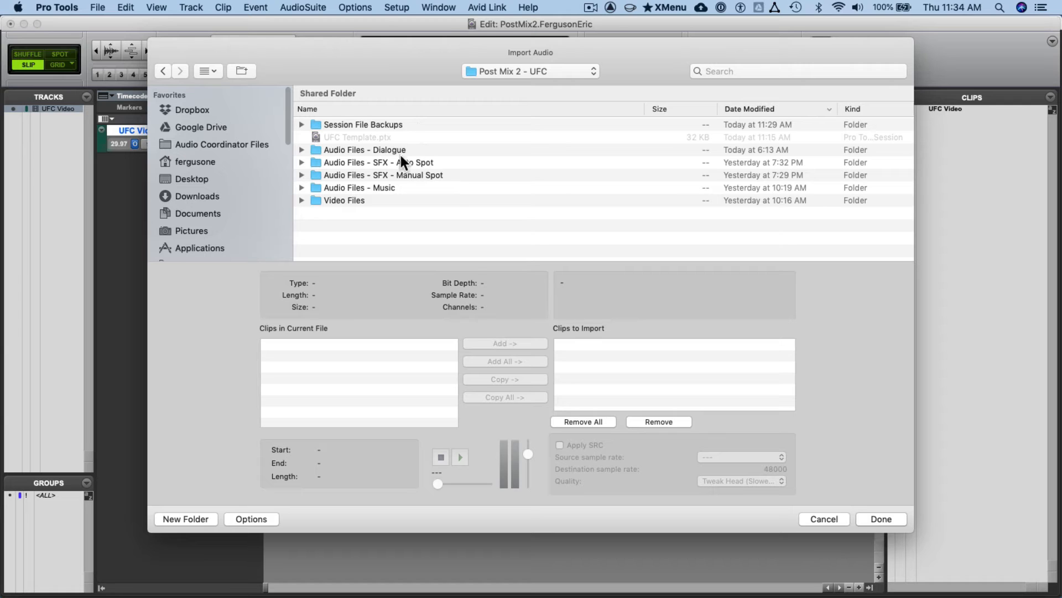
- Look through the asset folders in Post Mix 2 - UFC and open Audio Files - Music
{"action": "left_click", "coordinate": [378, 149]}
{"action": "key", "text": "Down"}
{"action": "key", "text": "Down"}
{"action": "key", "text": "Down"}
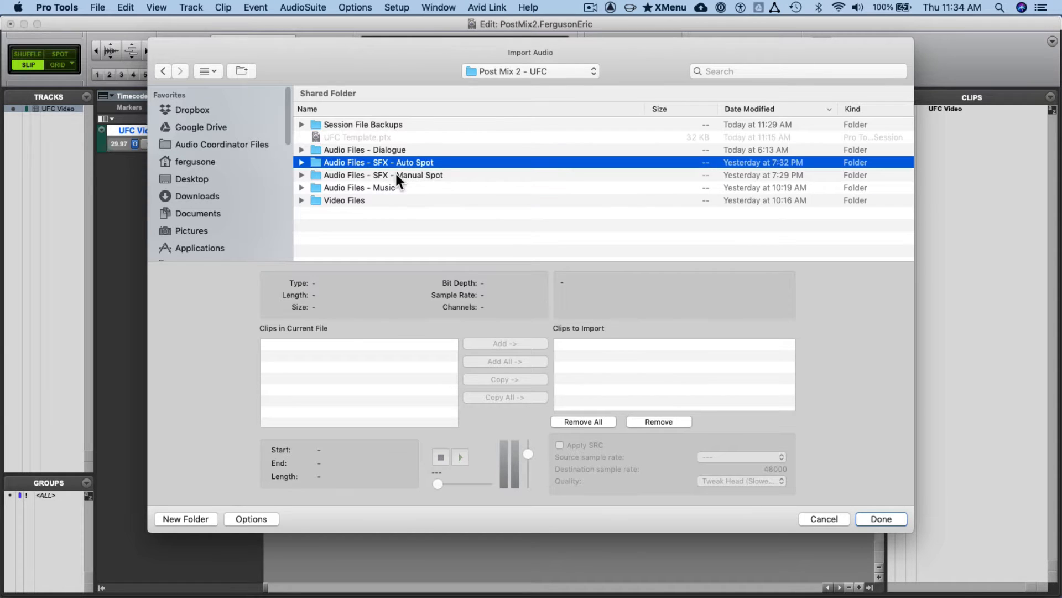
{"action": "key", "text": "Up"}
{"action": "key", "text": "Up"}
{"action": "key", "text": "Up"}
{"action": "key", "text": "Down"}
{"action": "key", "text": "Down"}
{"action": "key", "text": "Down"}
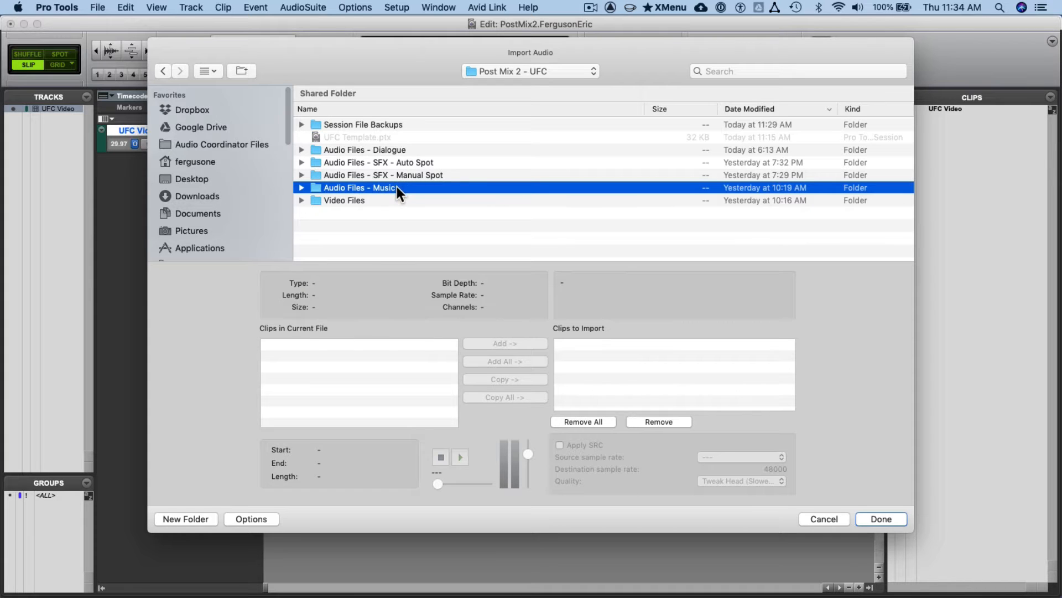
{"action": "left_click", "coordinate": [369, 202]}
{"action": "left_click", "coordinate": [374, 189]}
{"action": "double_click", "coordinate": [411, 188]}
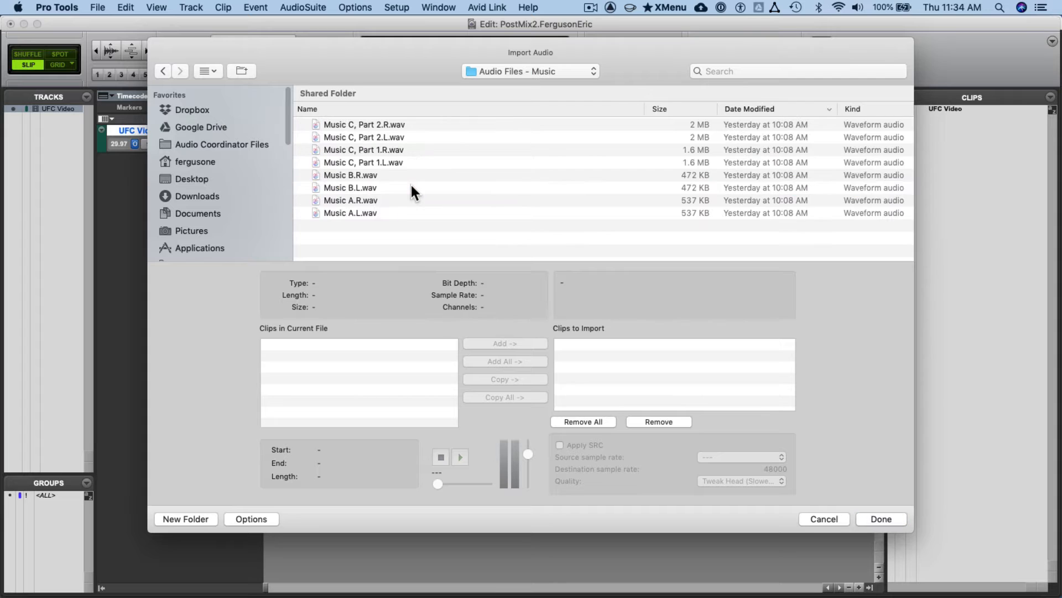
- Select all WAV files in the music folder and place them in the clips to import as copies
{"action": "left_click", "coordinate": [402, 123]}
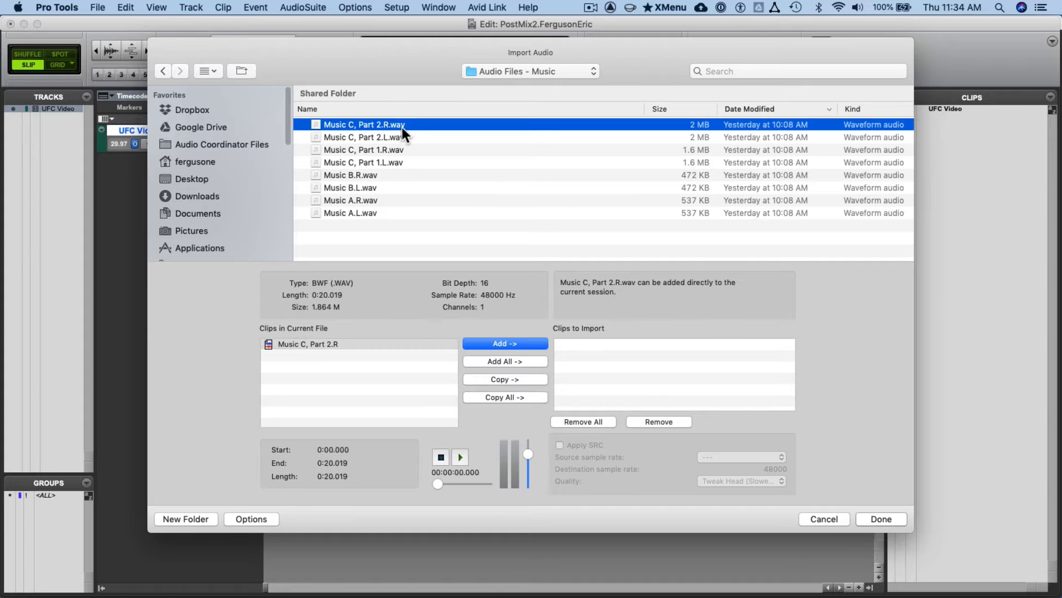
{"action": "key", "text": "Down"}
{"action": "key", "text": "Down"}
{"action": "key", "text": "Down"}
{"action": "key", "text": "Up"}
{"action": "key", "text": "Up"}
{"action": "key", "text": "Up"}
{"action": "key", "text": "super+a"}
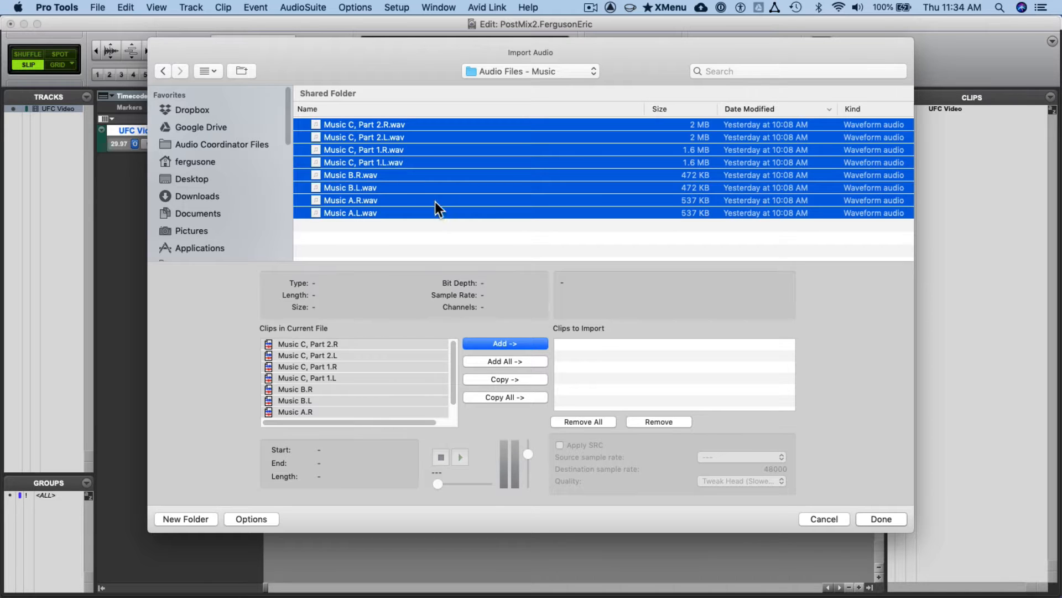
{"action": "left_click", "coordinate": [419, 225]}
{"action": "left_click", "coordinate": [410, 213]}
{"action": "left_click", "coordinate": [391, 127], "text": "shift"}
{"action": "left_click", "coordinate": [518, 380]}
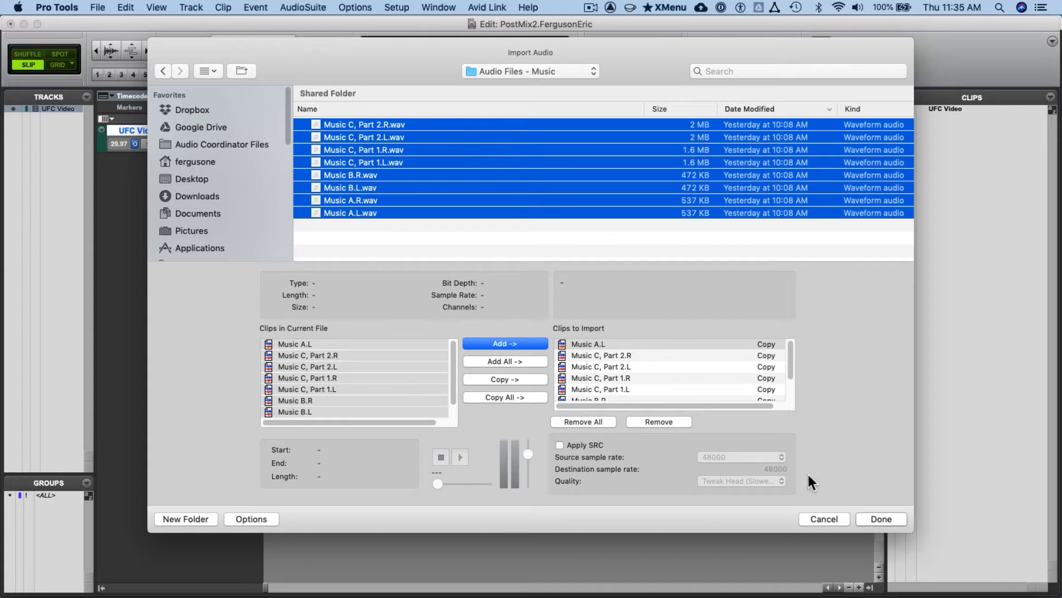
- Finish the clip selection and confirm the session's own Audio Files folder as the destination for the copies
{"action": "left_click", "coordinate": [872, 519]}
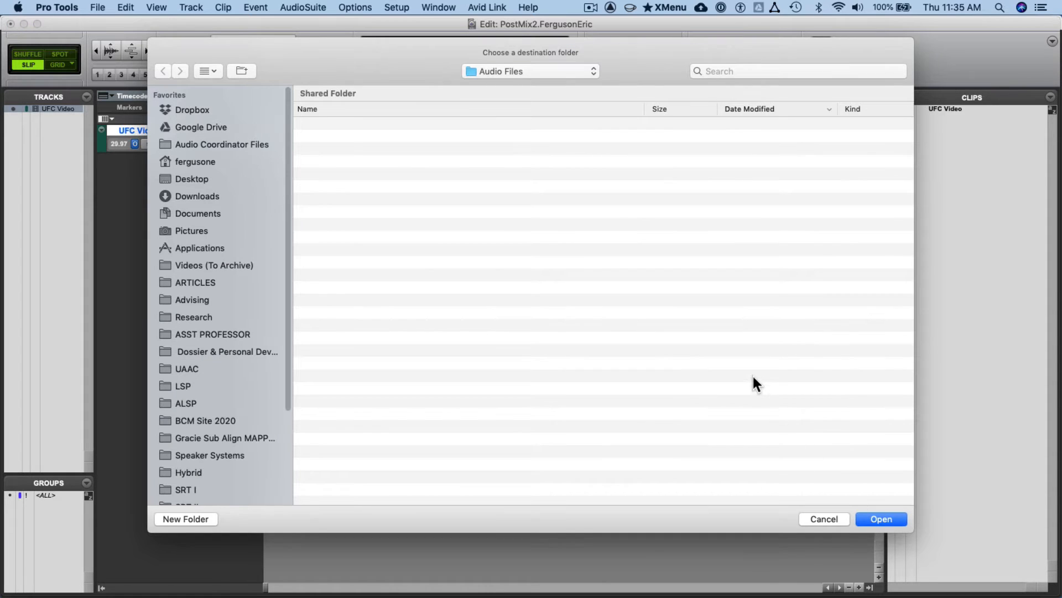
{"action": "left_click", "coordinate": [523, 72]}
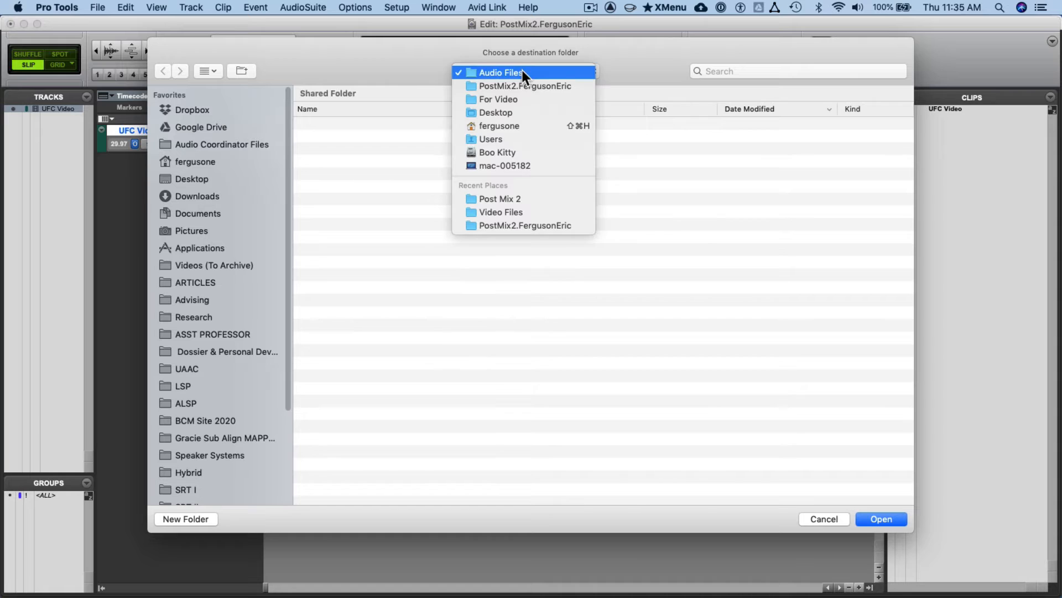
{"action": "left_click", "coordinate": [566, 72]}
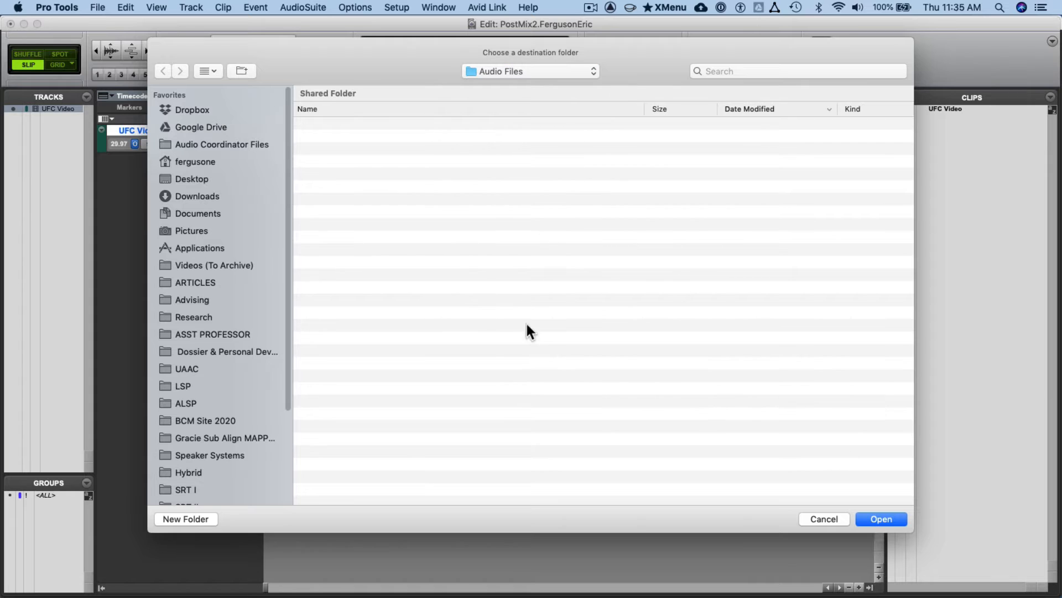
{"action": "left_click", "coordinate": [885, 522]}
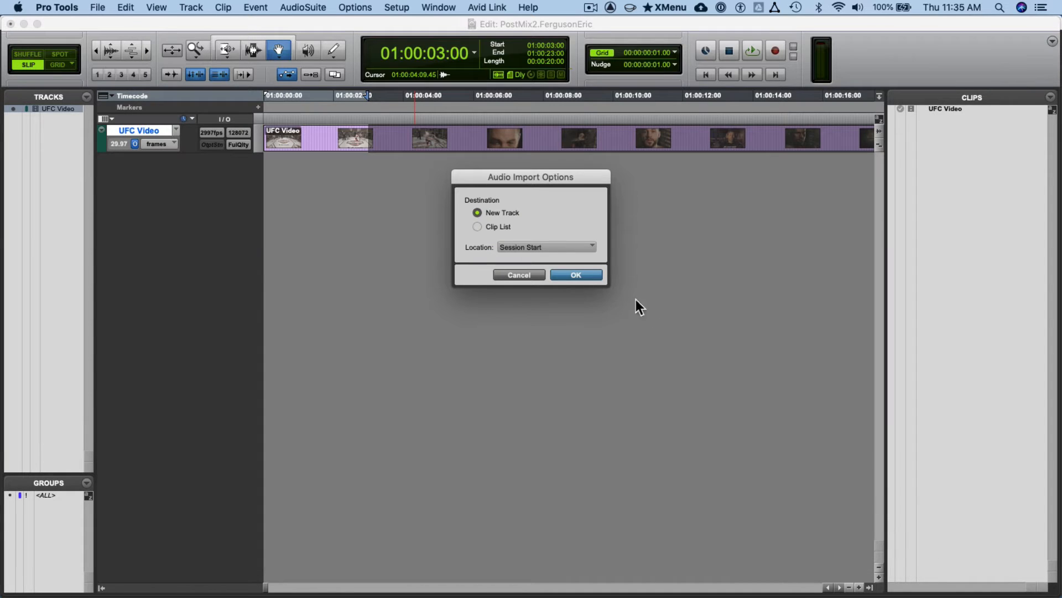
- Import the music files to new tracks with Session Start as the location
{"action": "left_click", "coordinate": [507, 226]}
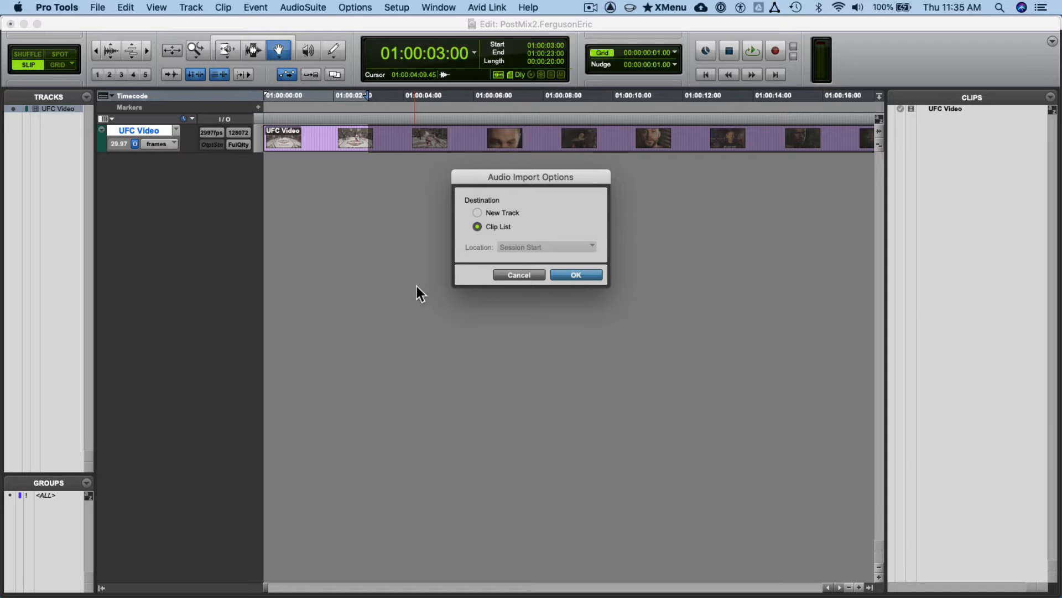
{"action": "left_click", "coordinate": [506, 212]}
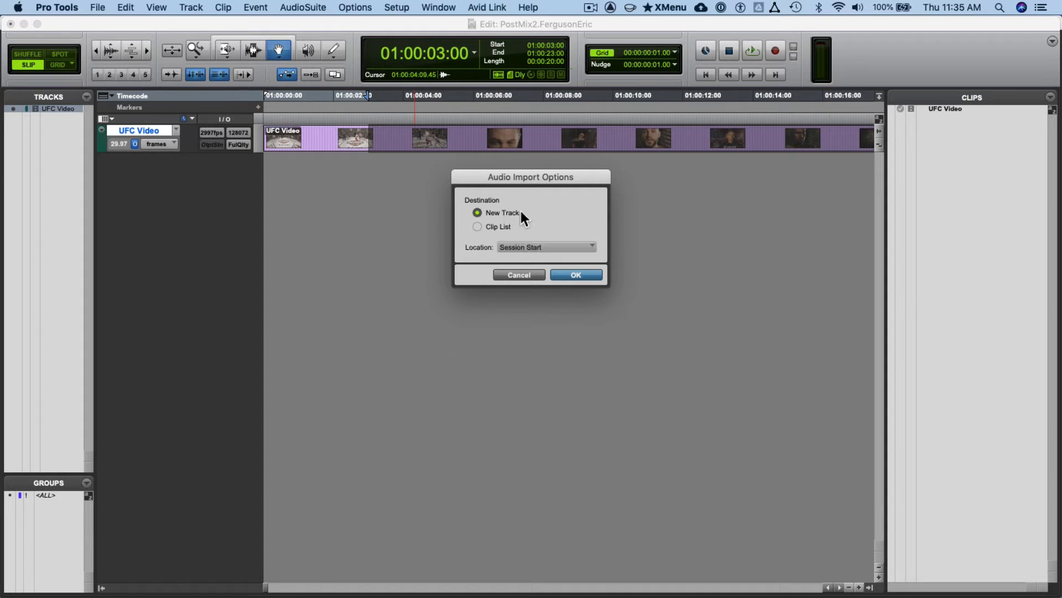
{"action": "left_click", "coordinate": [563, 245]}
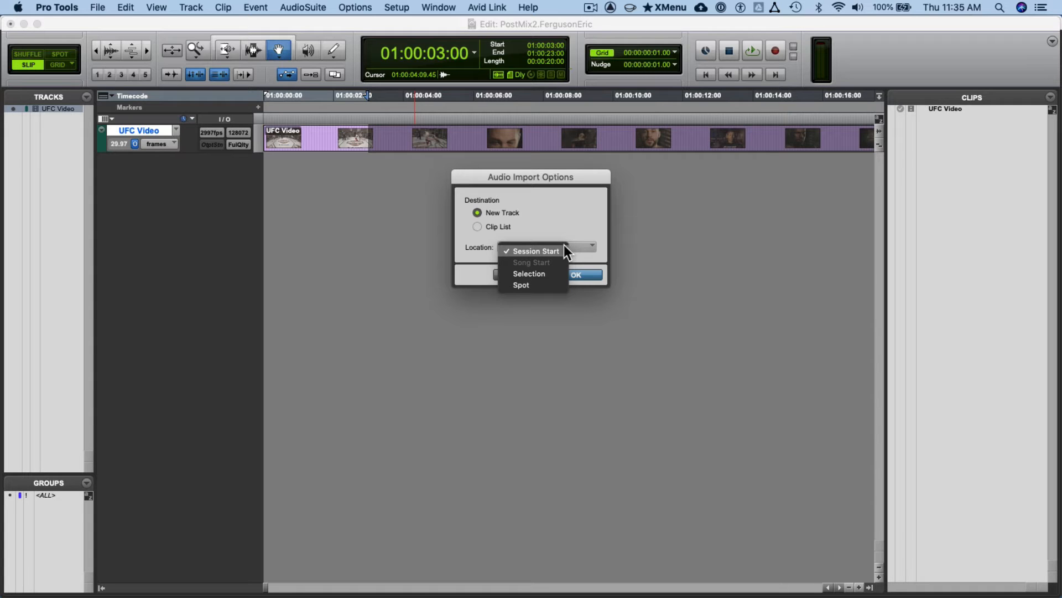
{"action": "left_click", "coordinate": [565, 249]}
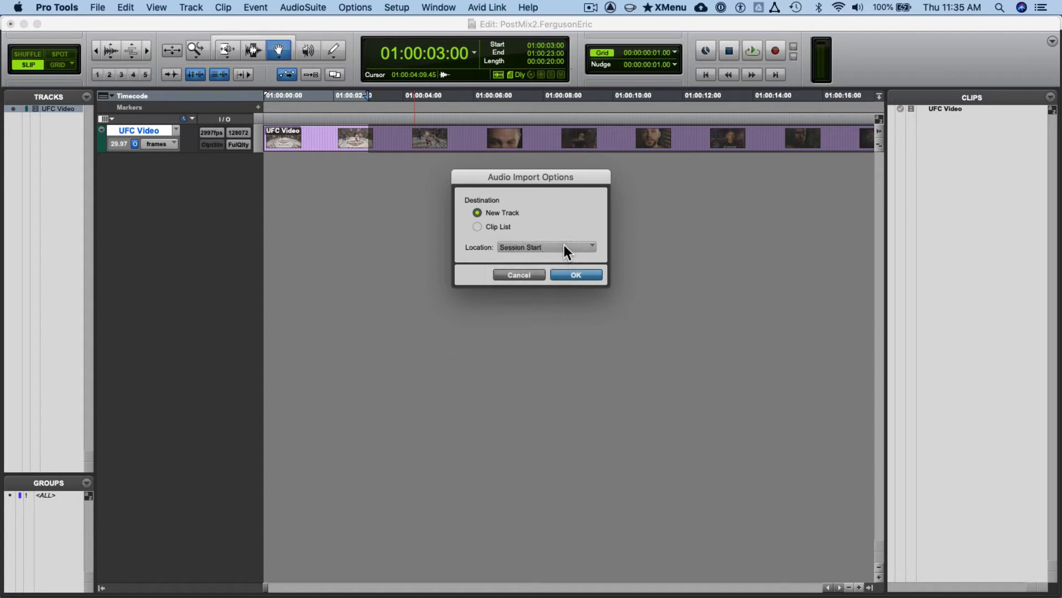
{"action": "left_click", "coordinate": [581, 276]}
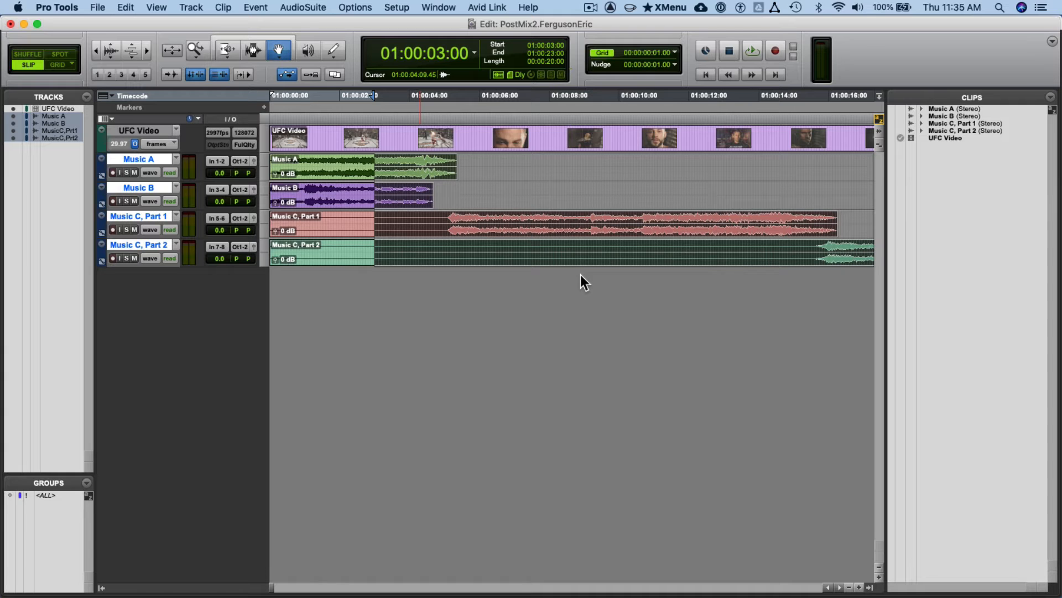
- Switch back to Word and review the music import instructions in steps 6 and 7
{"action": "key", "text": "super+Tab"}
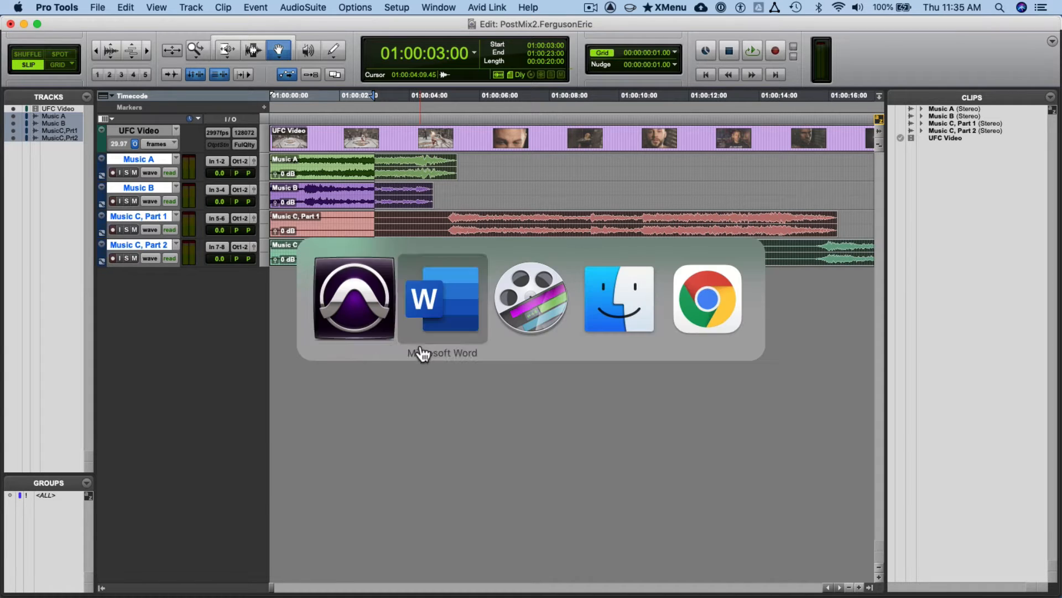
{"action": "left_click", "coordinate": [409, 338]}
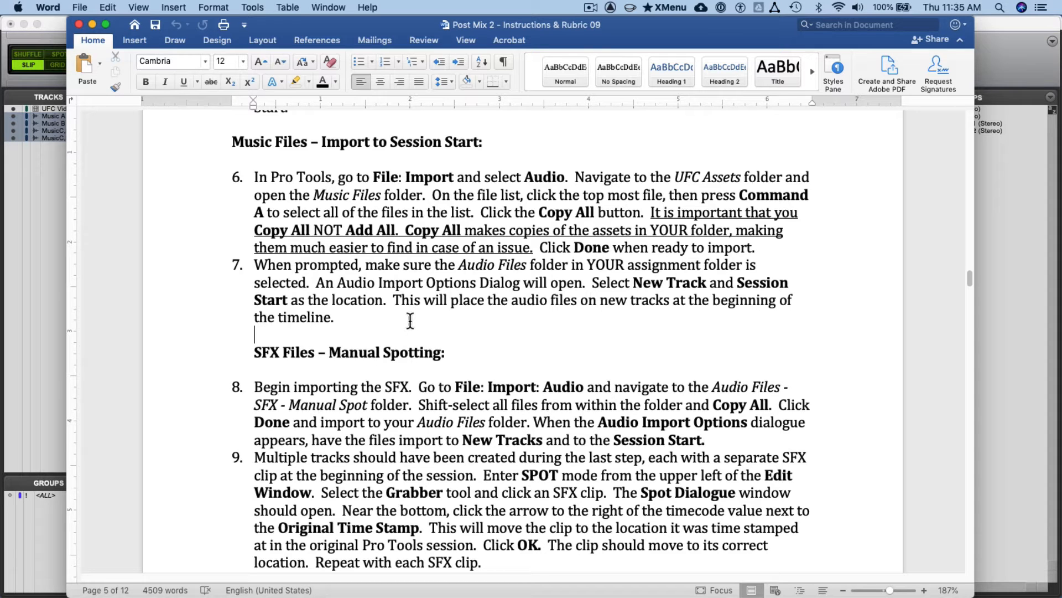
{"action": "scroll", "coordinate": [410, 320], "scroll_direction": "up", "scroll_amount": 3}
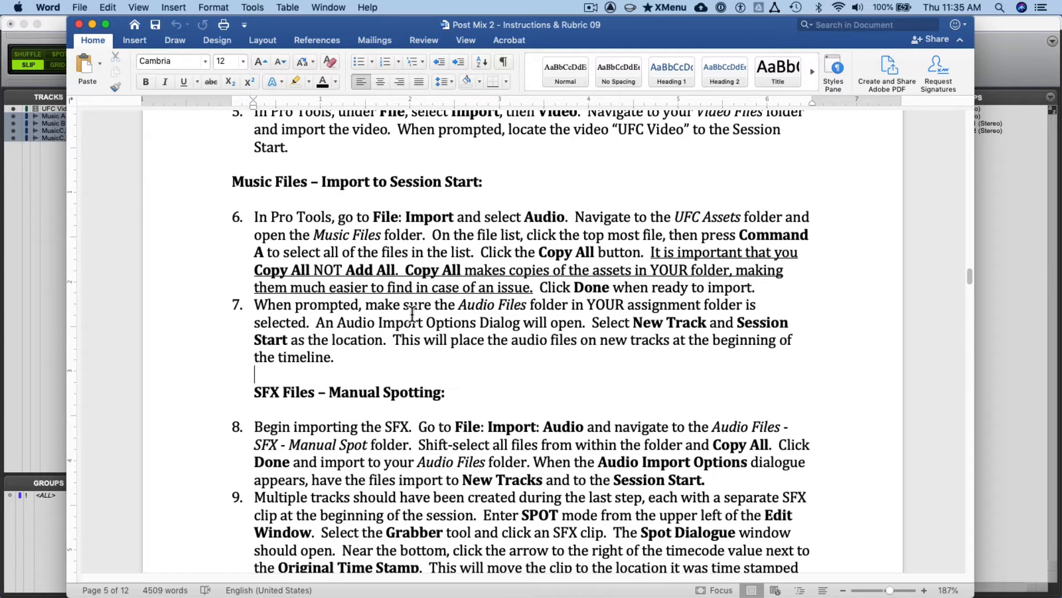
- Switch to Pro Tools and play the session from its start with the video window shown, then close that window
{"action": "key", "text": "super+Tab"}
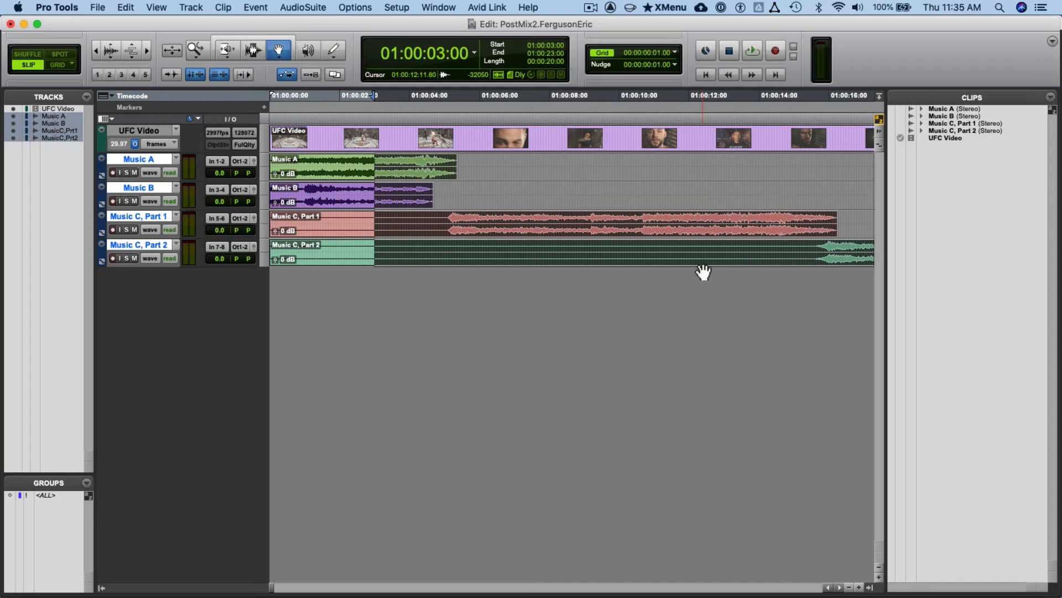
{"action": "key", "text": "Return"}
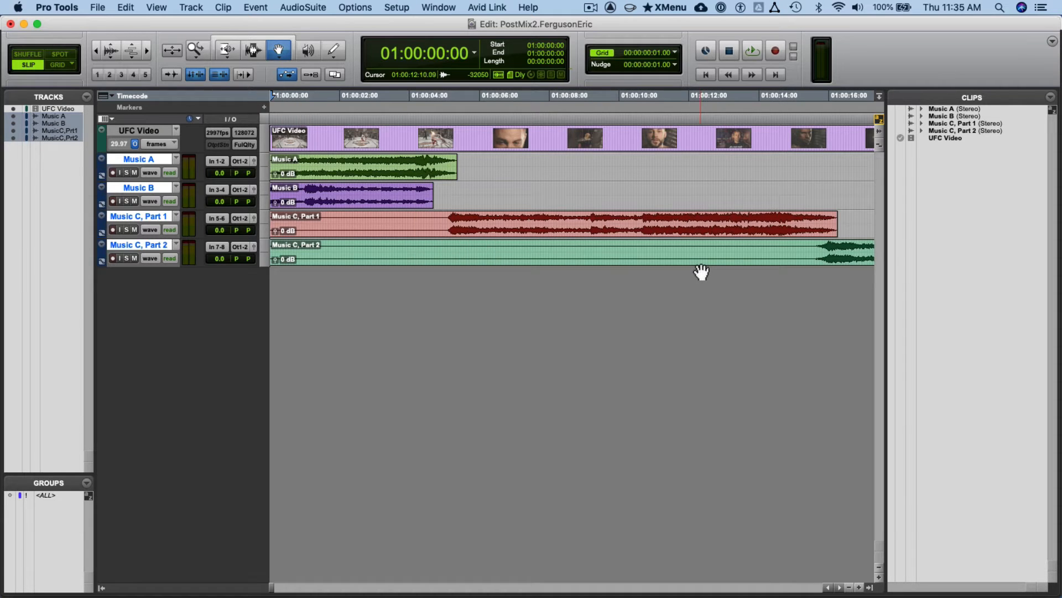
{"action": "key", "text": "super+9"}
{"action": "key", "text": "space"}
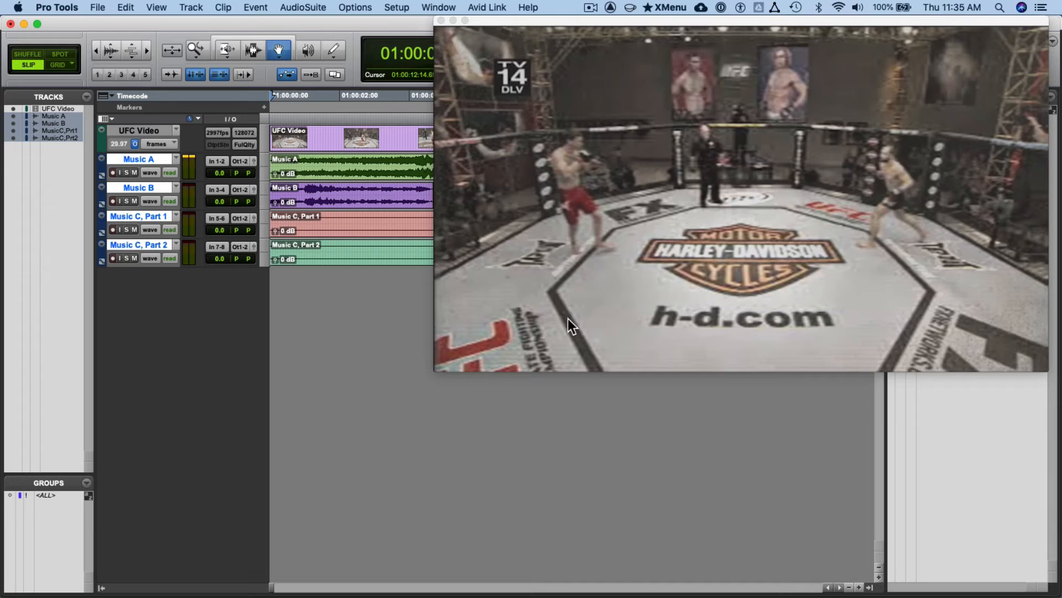
{"action": "left_click", "coordinate": [441, 20]}
- Switch to Word and read steps 8 to 10 on manually spotting the SFX files
{"action": "key", "text": "super+Tab"}
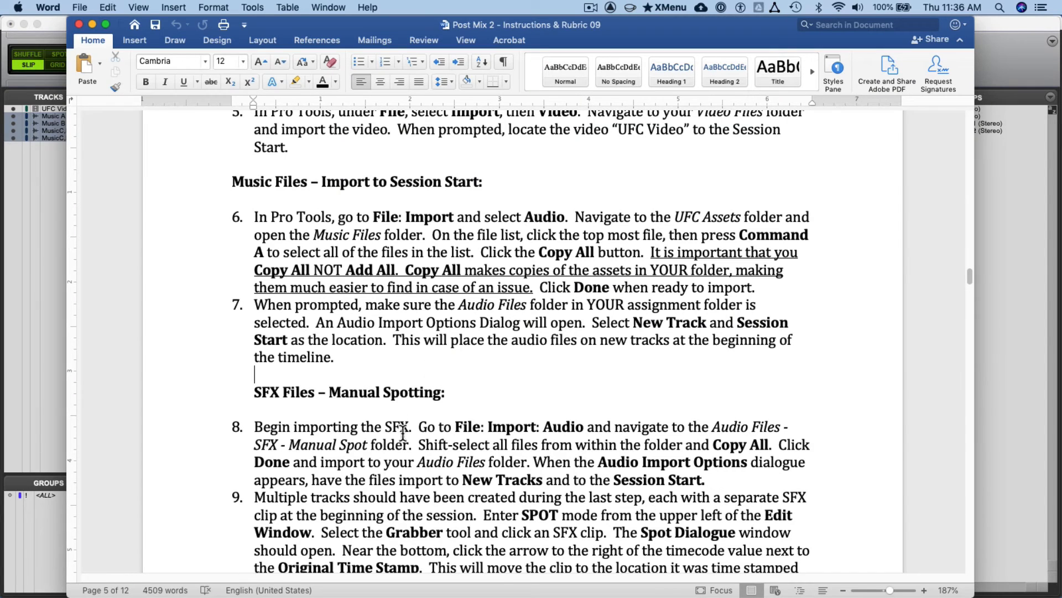
{"action": "scroll", "coordinate": [507, 231], "scroll_direction": "down", "scroll_amount": 10}
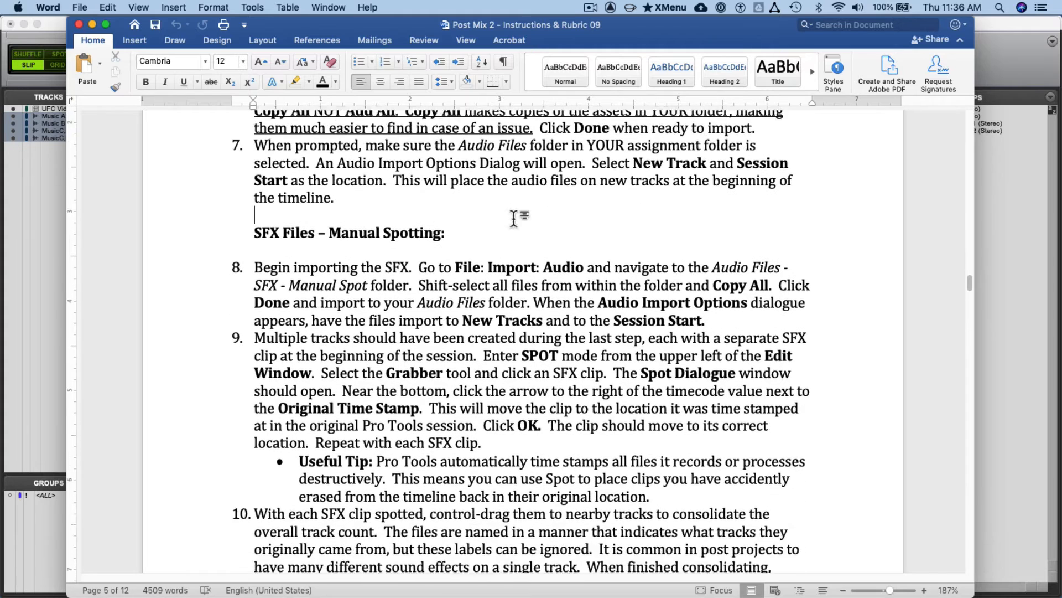
{"action": "scroll", "coordinate": [513, 218], "scroll_direction": "up", "scroll_amount": 1}
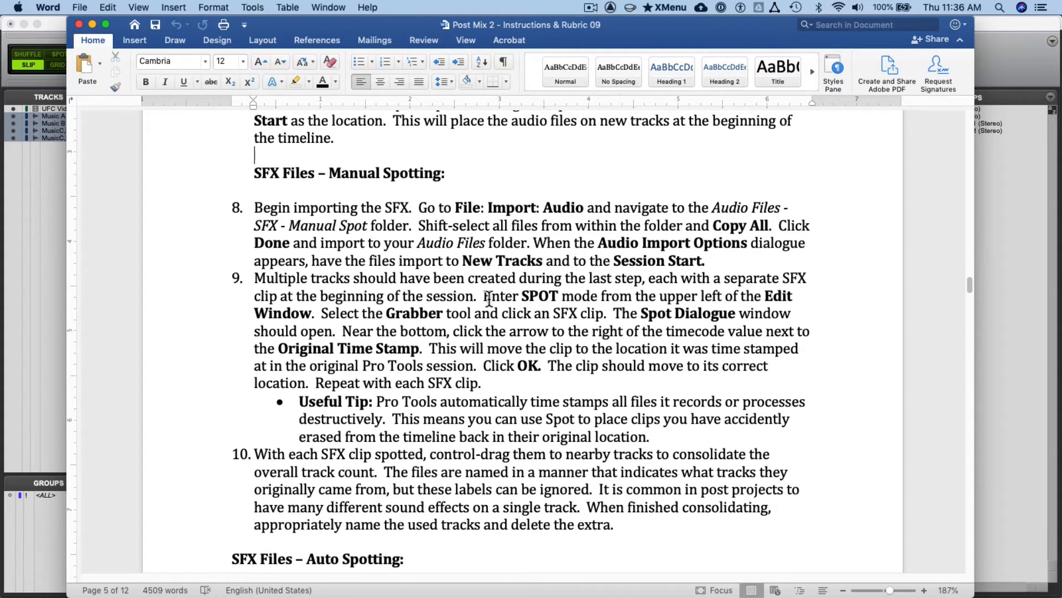
- Switch back to Pro Tools and select only the Music C, Part 2 track
{"action": "key", "text": "super+Tab"}
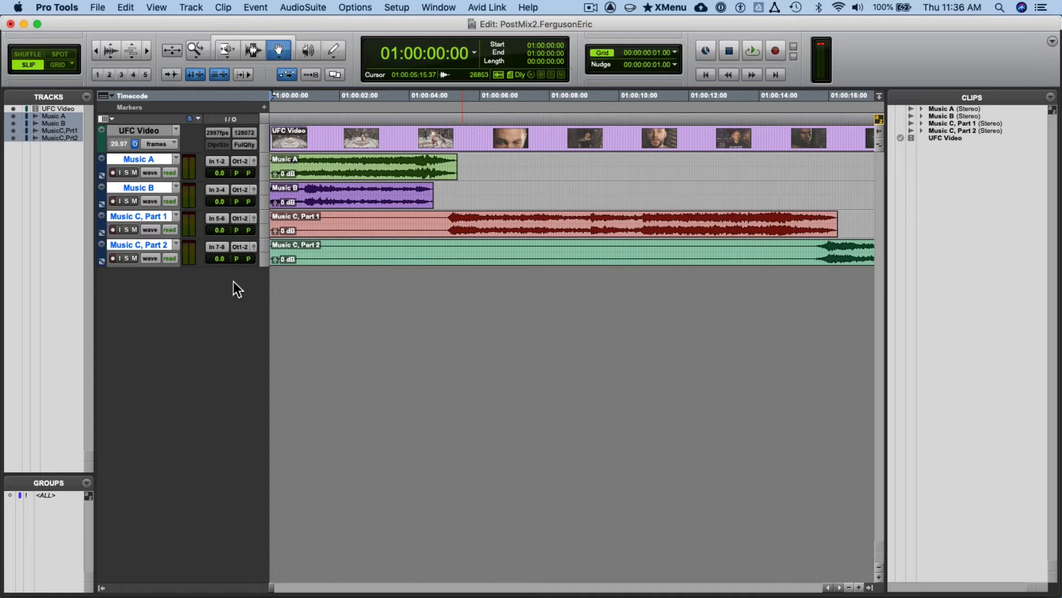
{"action": "left_click", "coordinate": [155, 245]}
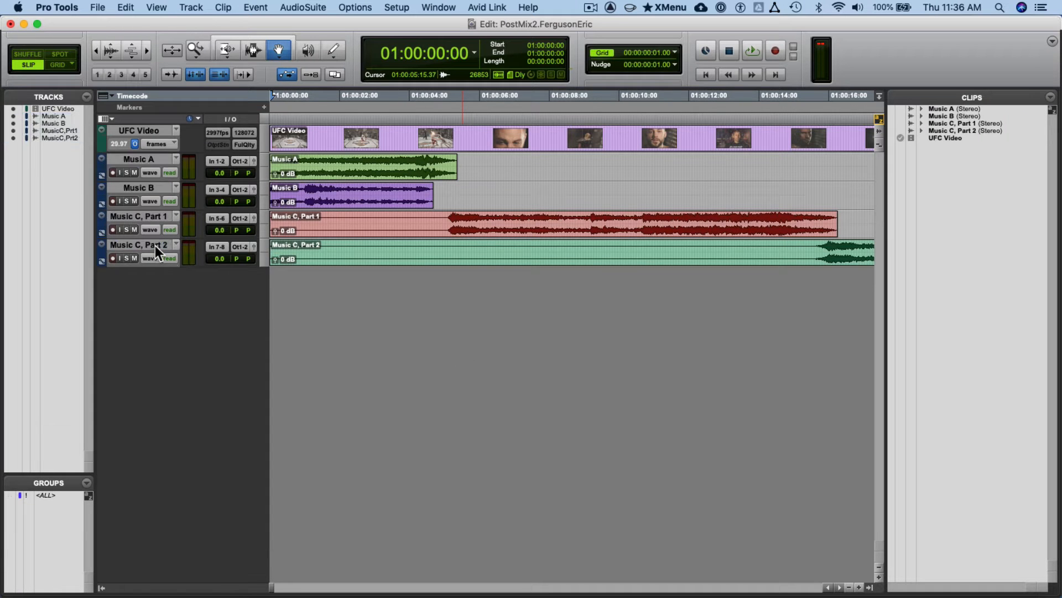
{"action": "left_click", "coordinate": [155, 245]}
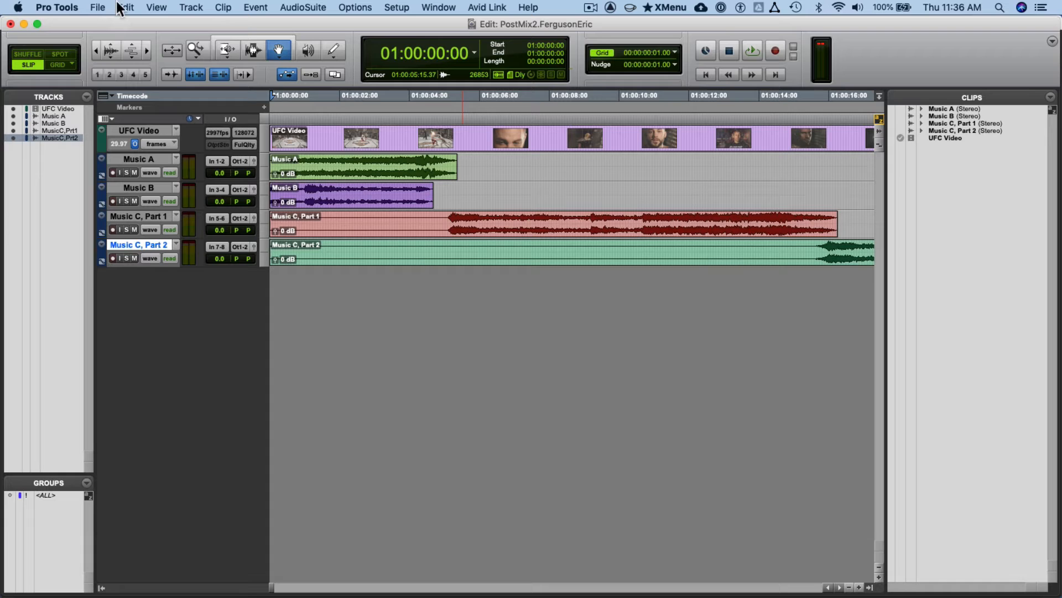
- Start an audio import and open the Audio Files - SFX - Manual Spot folder inside Post Mix 2 - UFC
{"action": "left_click", "coordinate": [57, 8]}
{"action": "mouse_move", "coordinate": [128, 208]}
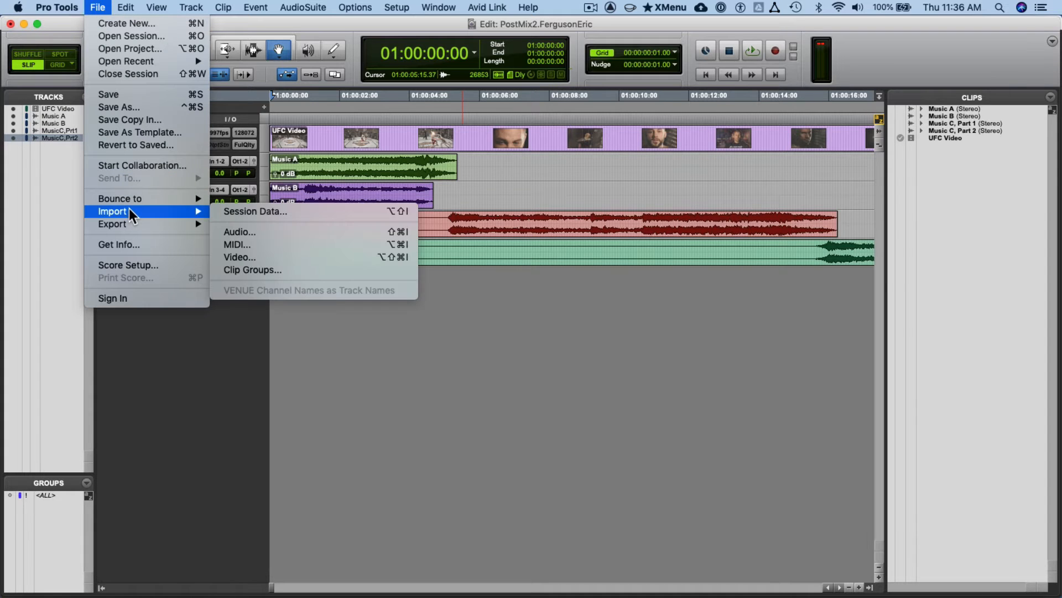
{"action": "left_click", "coordinate": [236, 232]}
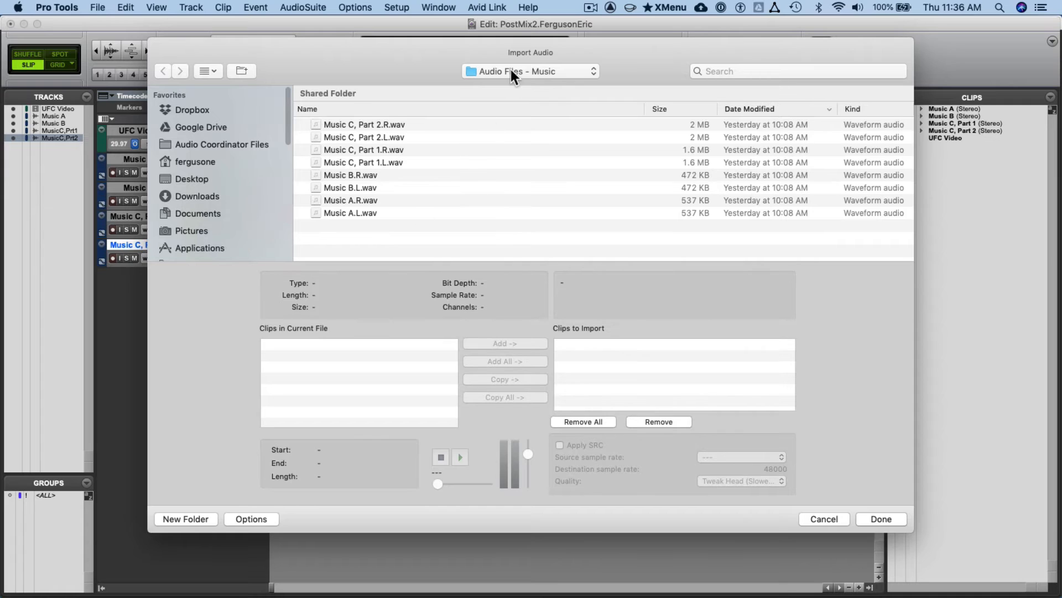
{"action": "left_click", "coordinate": [510, 71]}
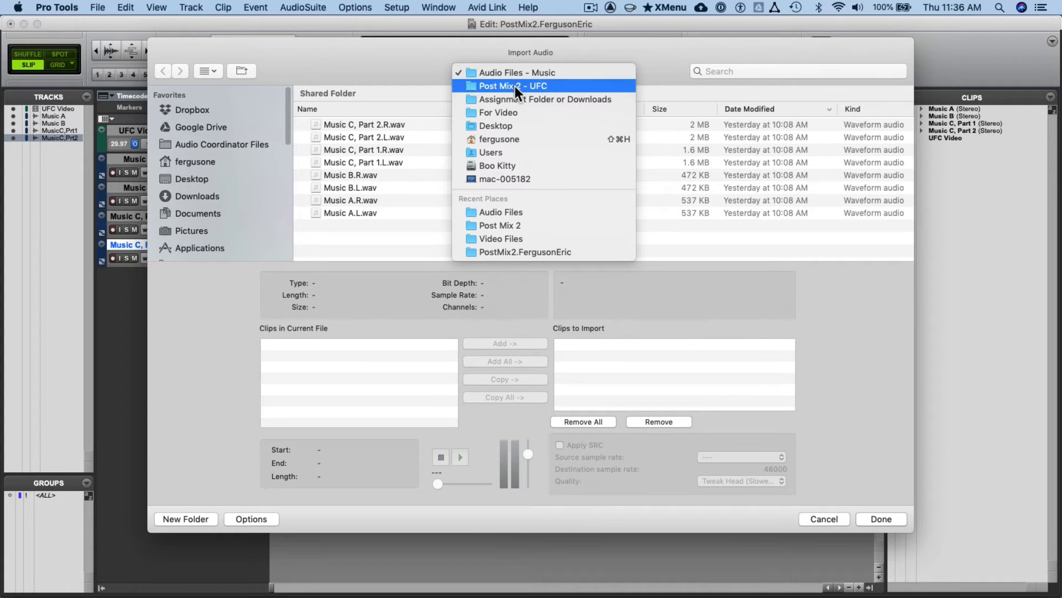
{"action": "left_click", "coordinate": [515, 86]}
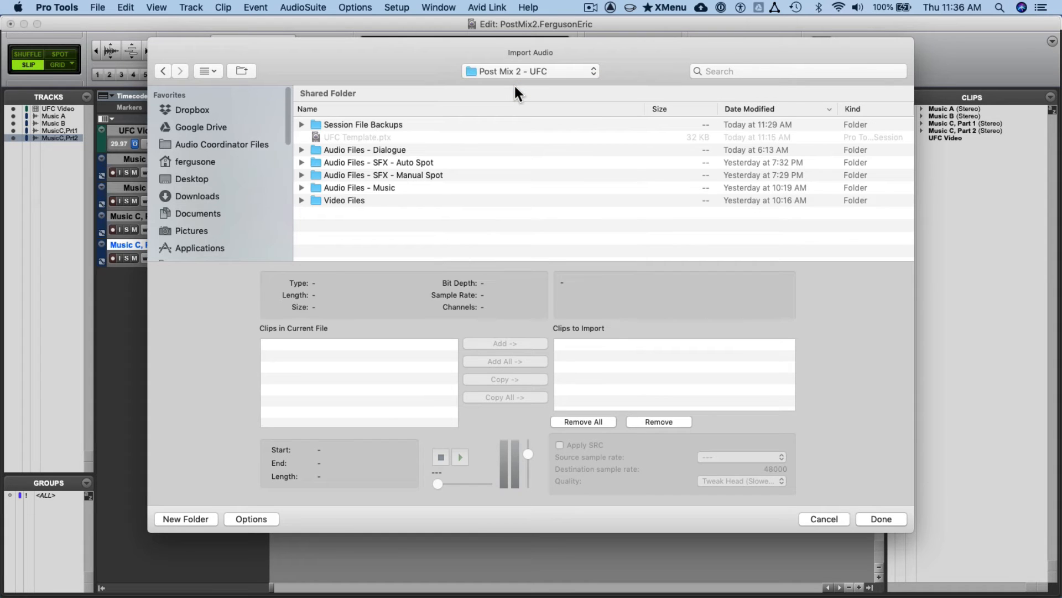
{"action": "double_click", "coordinate": [422, 175]}
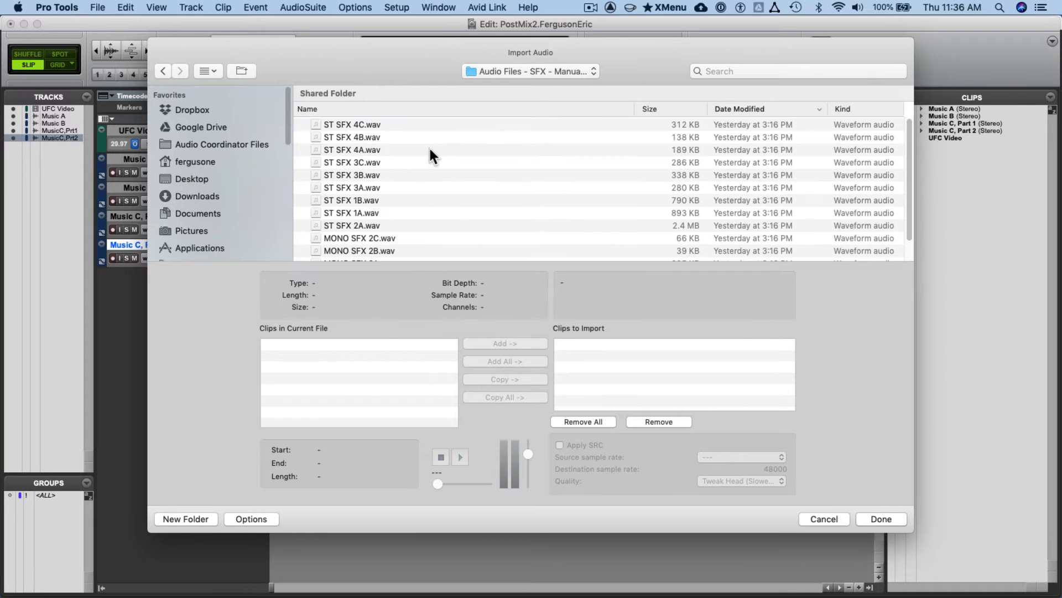
- Select every WAV file in the manual-spot SFX folder and add them to the clips to import as copies
{"action": "left_click", "coordinate": [423, 125]}
{"action": "scroll", "coordinate": [432, 136], "scroll_direction": "down", "scroll_amount": 2}
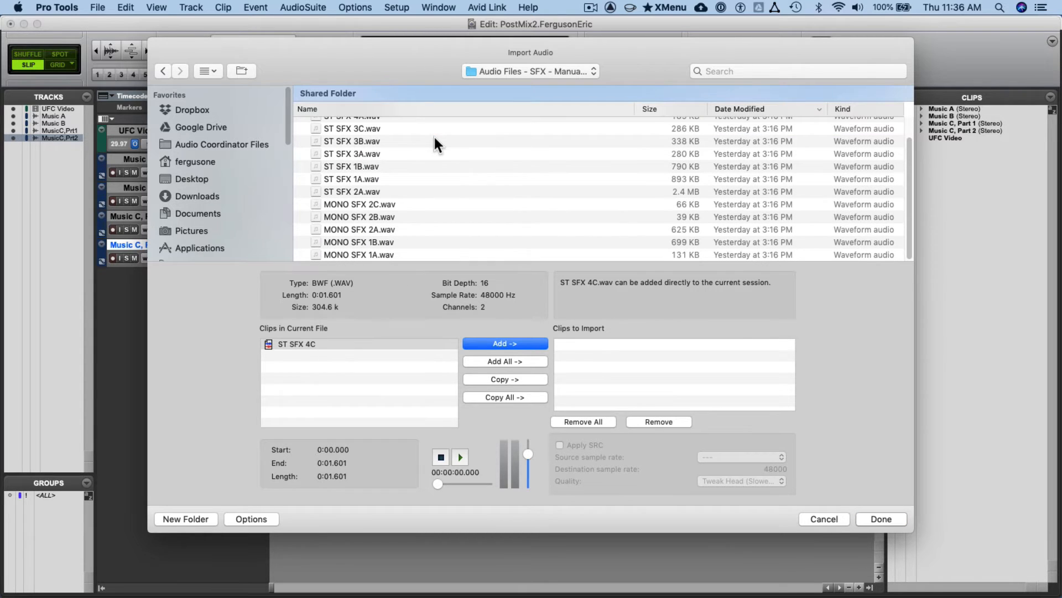
{"action": "key", "text": "super+a"}
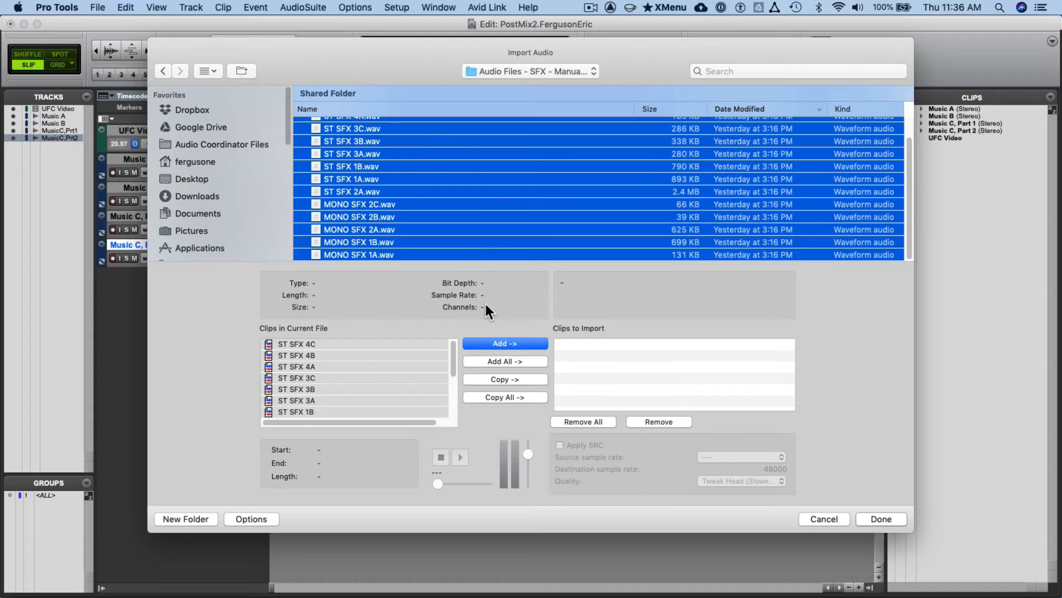
{"action": "left_click", "coordinate": [488, 380]}
{"action": "scroll", "coordinate": [719, 368], "scroll_direction": "down", "scroll_amount": 5}
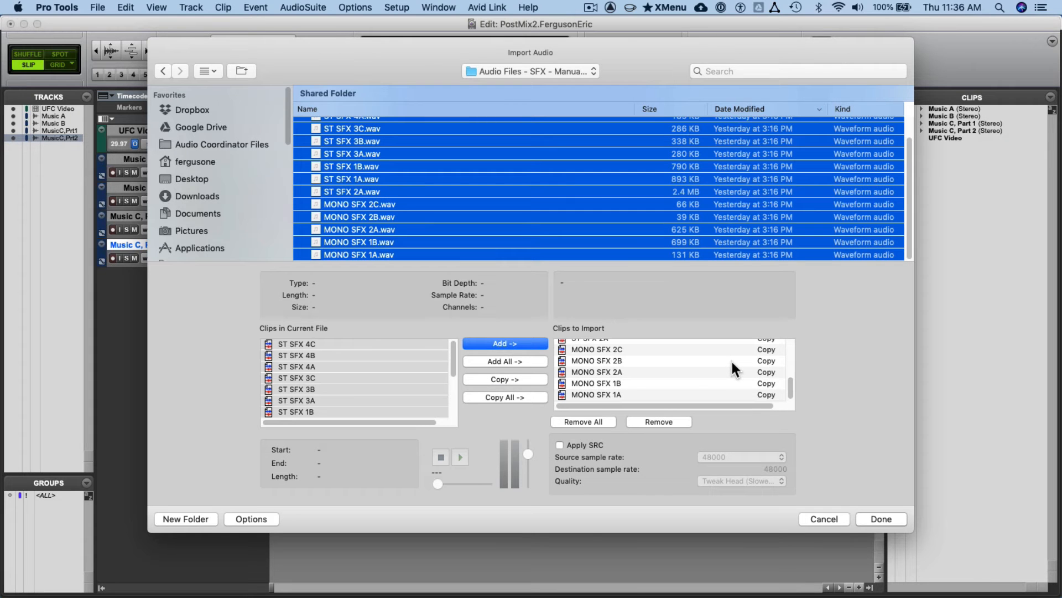
- Confirm the session's Audio Files folder as the destination and import the SFX to new tracks at Session Start
{"action": "left_click", "coordinate": [880, 518]}
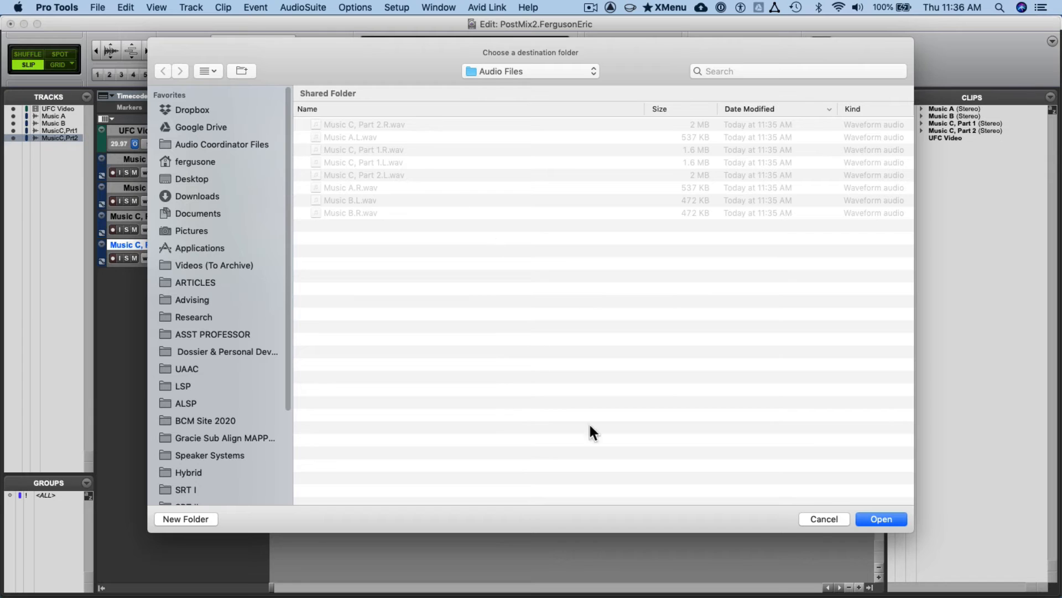
{"action": "left_click", "coordinate": [871, 519]}
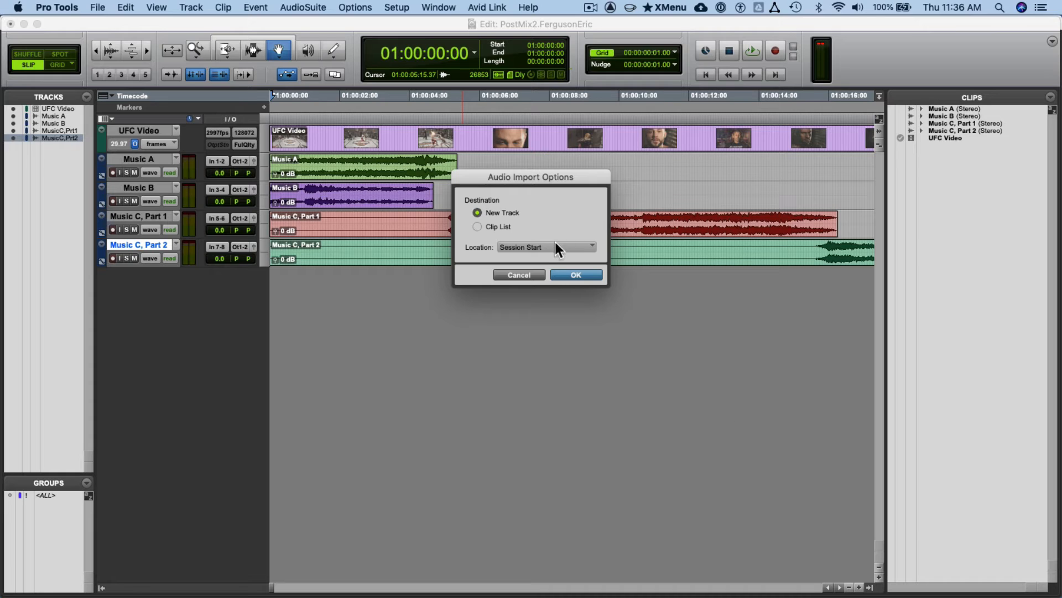
{"action": "left_click", "coordinate": [569, 272]}
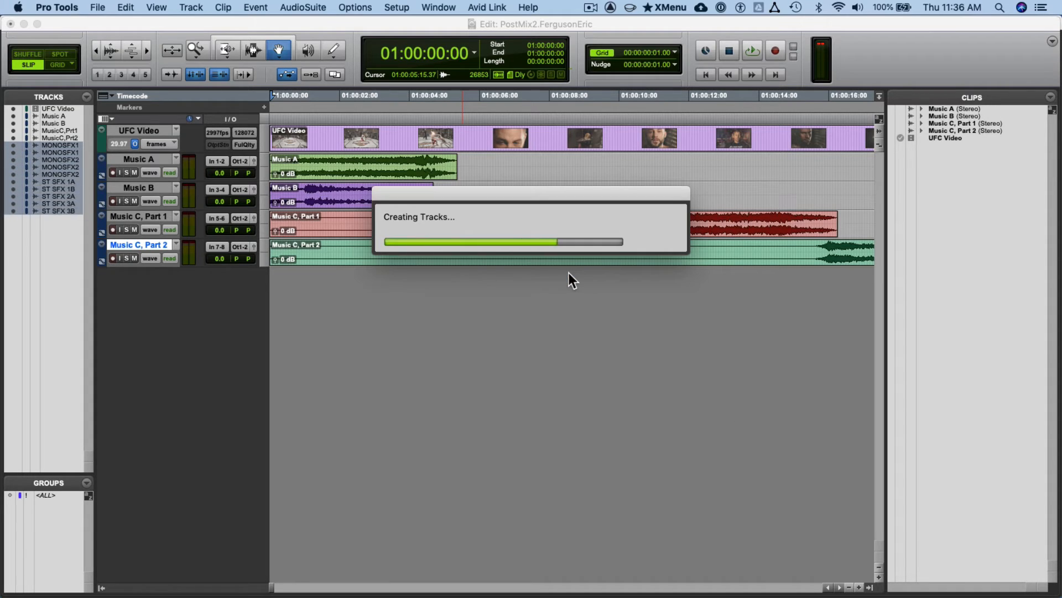
- Hide the Clips list and fit the full session length into the timeline
{"action": "scroll", "coordinate": [555, 305], "scroll_direction": "down", "scroll_amount": 3}
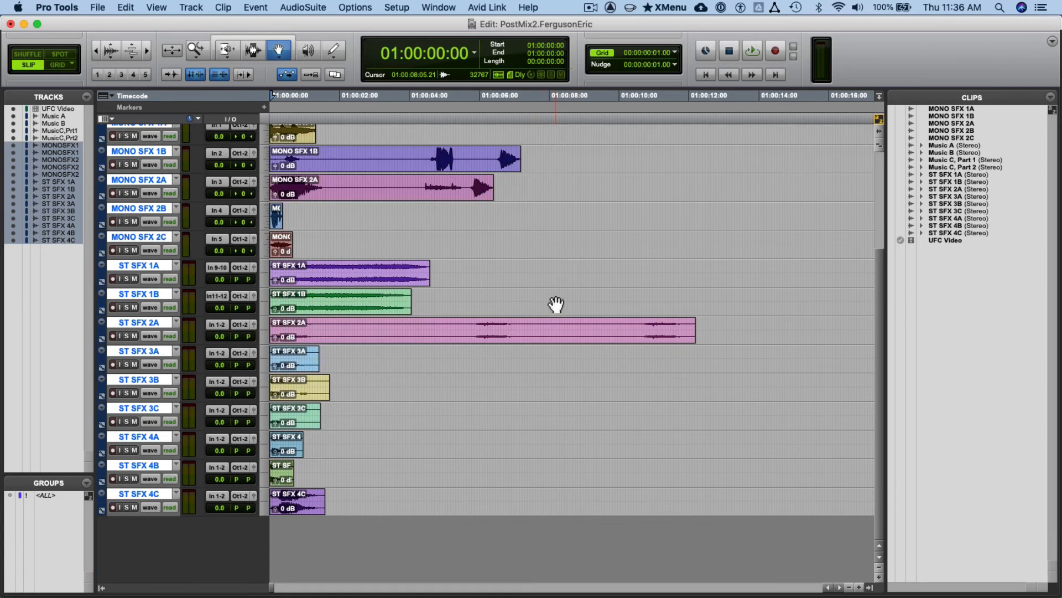
{"action": "scroll", "coordinate": [556, 305], "scroll_direction": "up", "scroll_amount": 3}
{"action": "scroll", "coordinate": [556, 305], "scroll_direction": "up", "scroll_amount": 3}
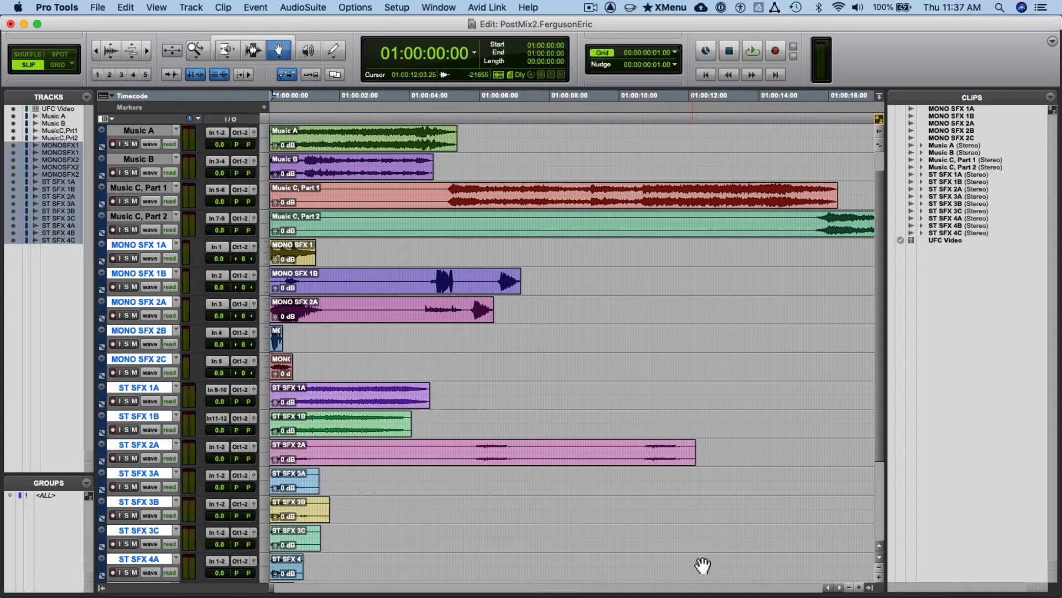
{"action": "left_click", "coordinate": [869, 587]}
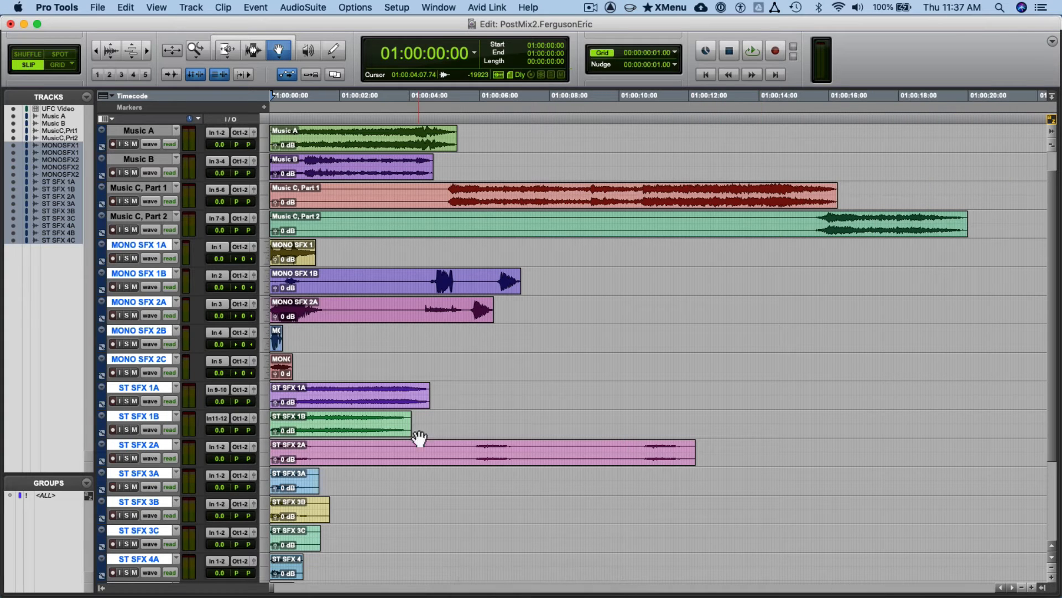
{"action": "key", "text": "alt+a"}
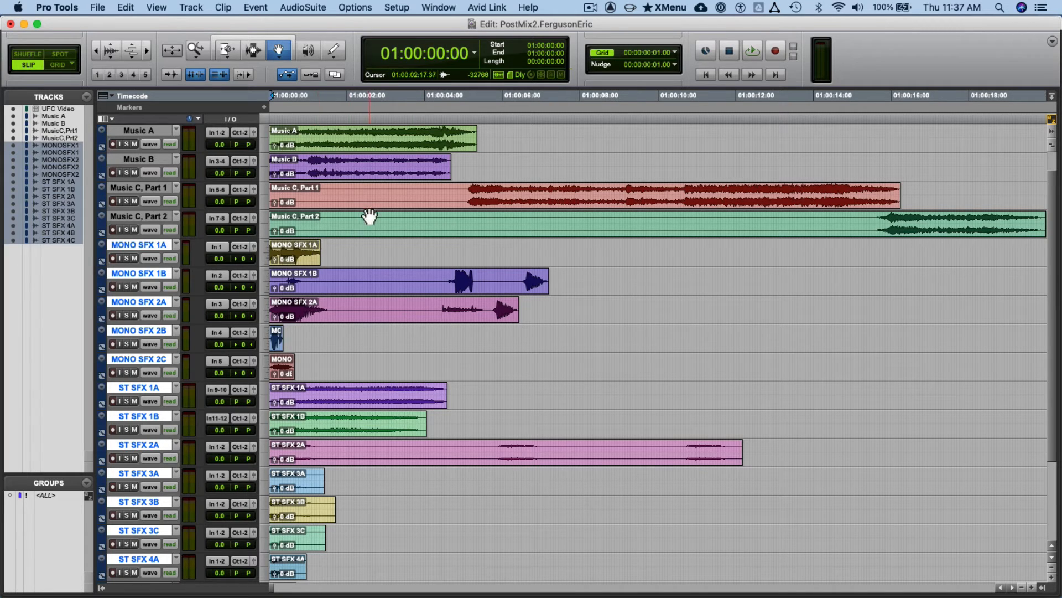
- Enable Spot mode and spot the MONO SFX 1A clip at 01:00:00:00
{"action": "left_click", "coordinate": [303, 6]}
{"action": "left_click", "coordinate": [326, 7]}
{"action": "left_click", "coordinate": [62, 56]}
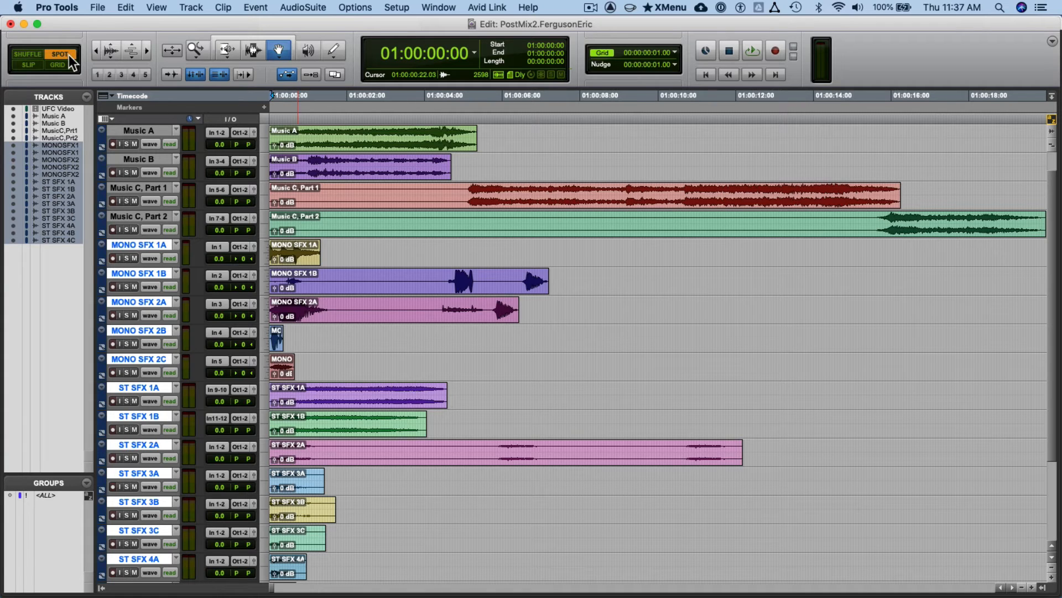
{"action": "left_click", "coordinate": [291, 252]}
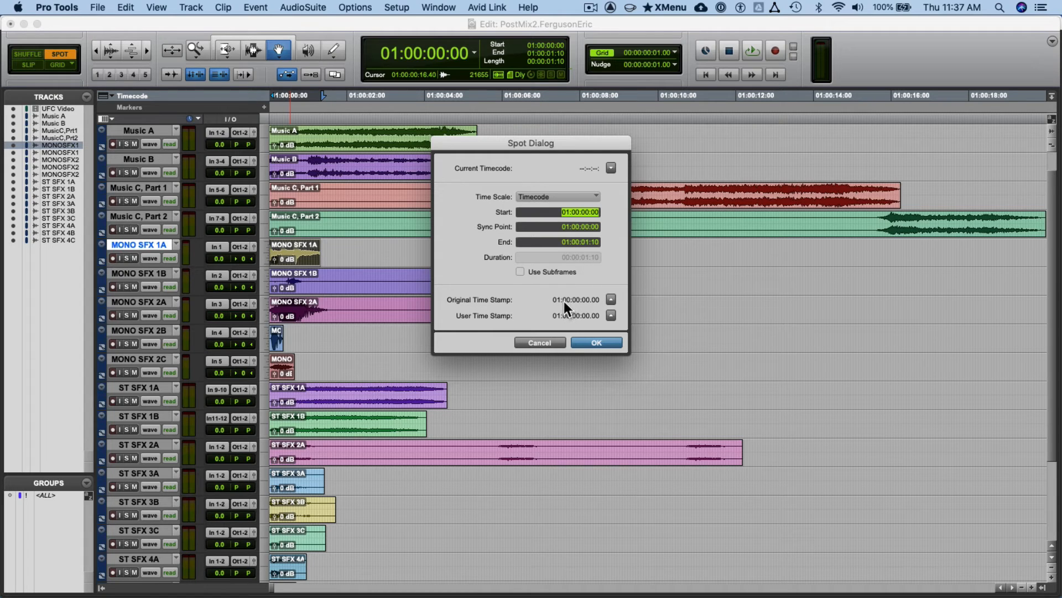
{"action": "left_click", "coordinate": [602, 341]}
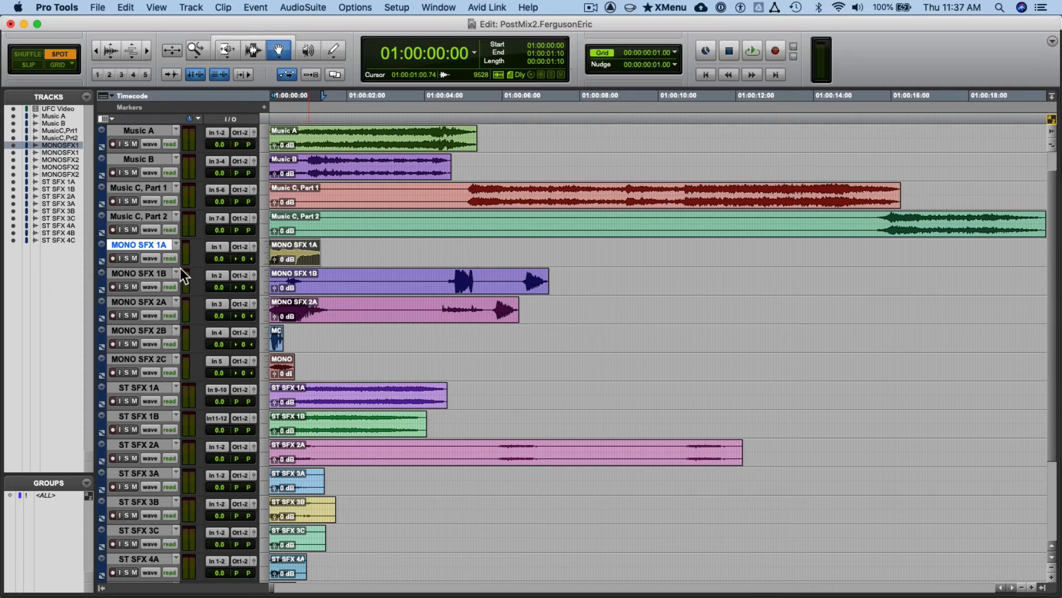
- Spot MONO SFX 1B and MONO SFX 2A to their original time stamps, 01:00:09:12 and 01:00:03:26
{"action": "left_click", "coordinate": [382, 281]}
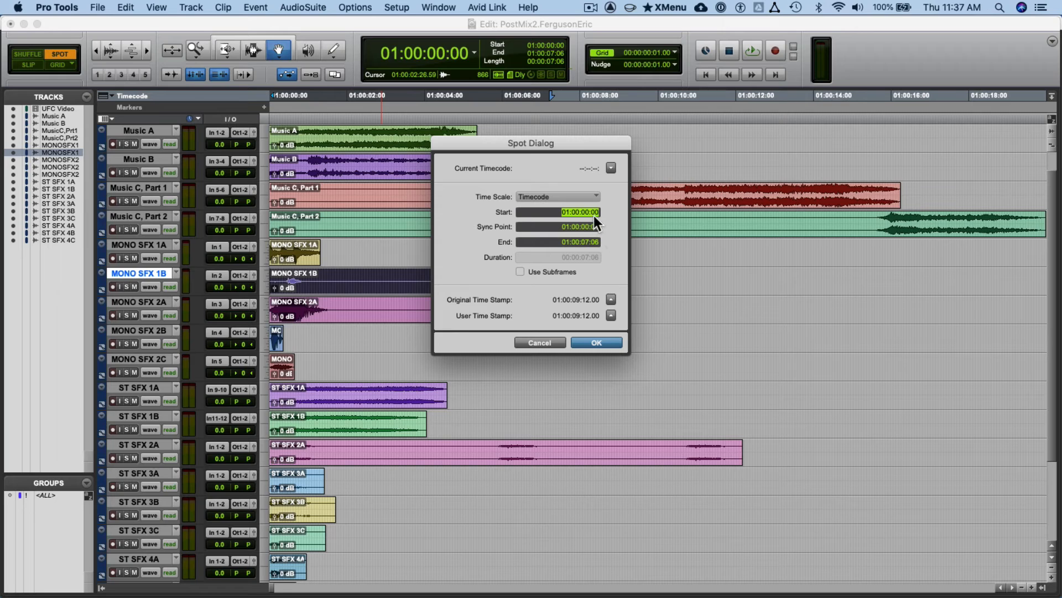
{"action": "left_click", "coordinate": [612, 300]}
{"action": "left_click", "coordinate": [607, 343]}
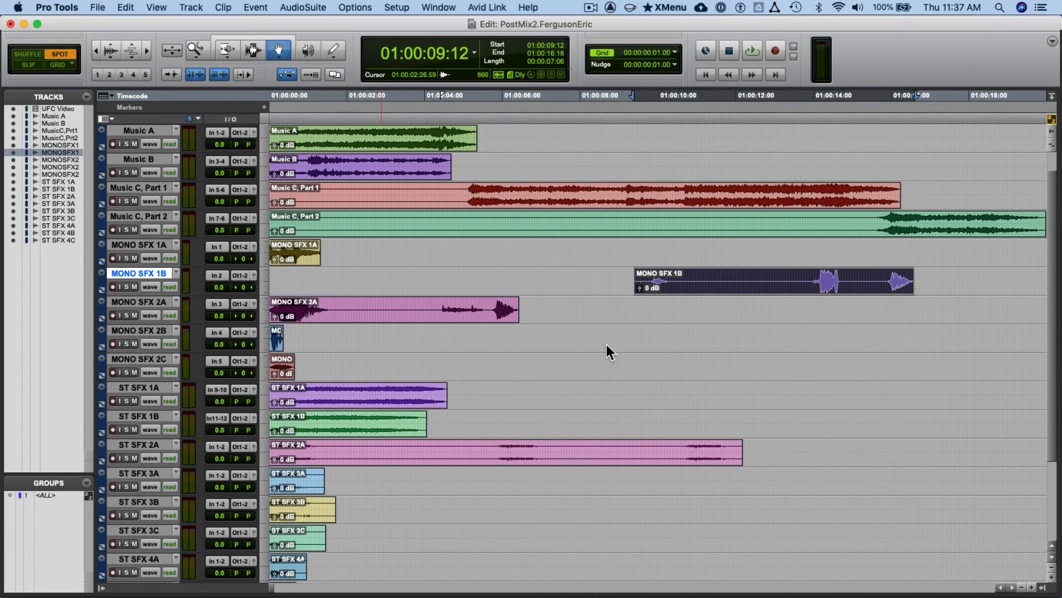
{"action": "left_click", "coordinate": [451, 306]}
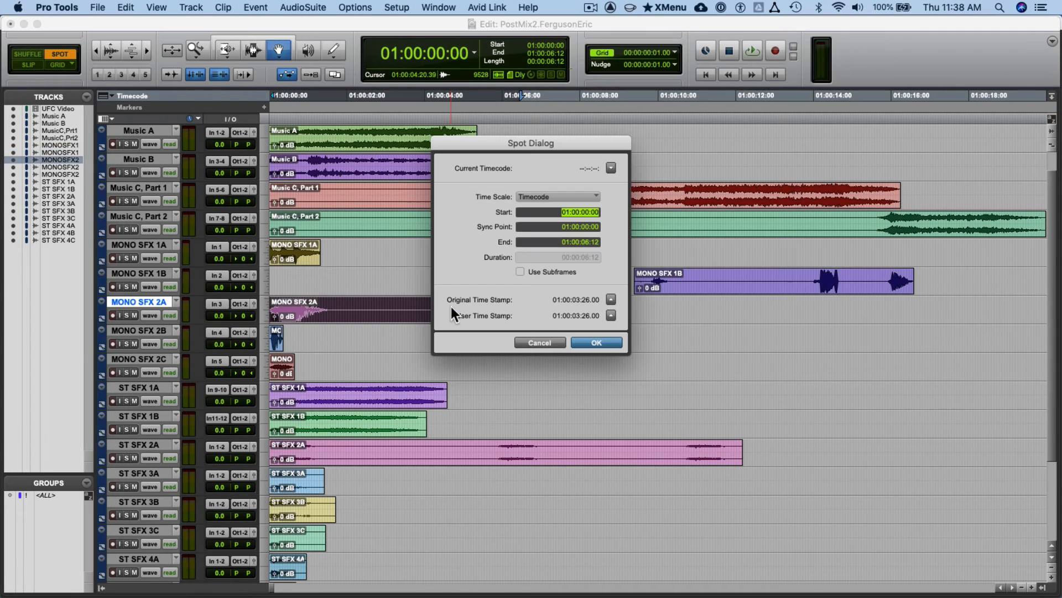
{"action": "left_click", "coordinate": [611, 300]}
{"action": "left_click", "coordinate": [606, 340]}
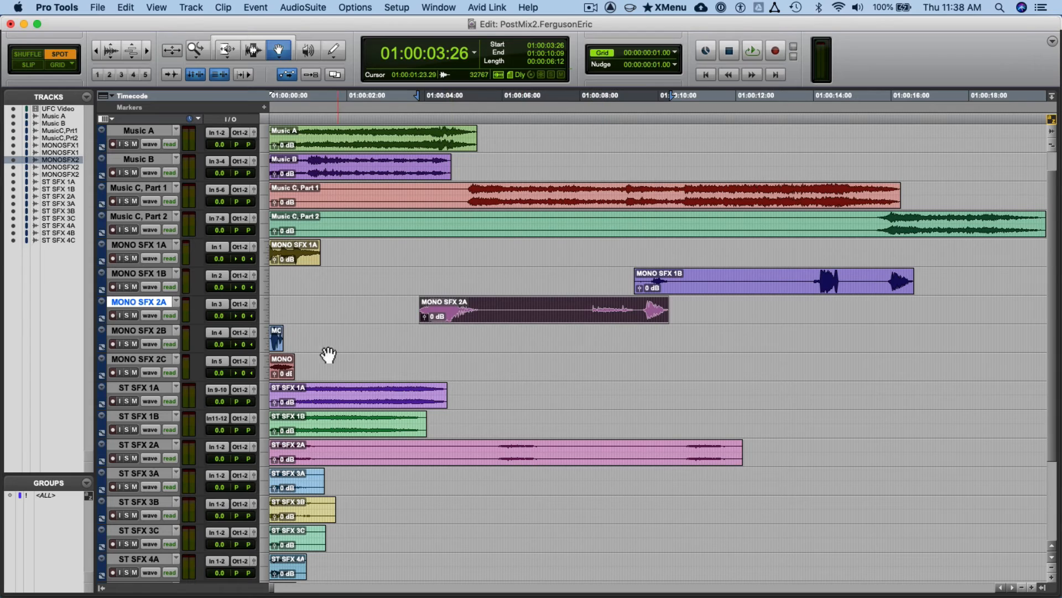
- Spot MONO SFX 2B and MONO SFX 2C to their original time stamps, 01:00:14:09 and 01:00:15:23
{"action": "left_click", "coordinate": [278, 337]}
{"action": "left_click", "coordinate": [611, 300]}
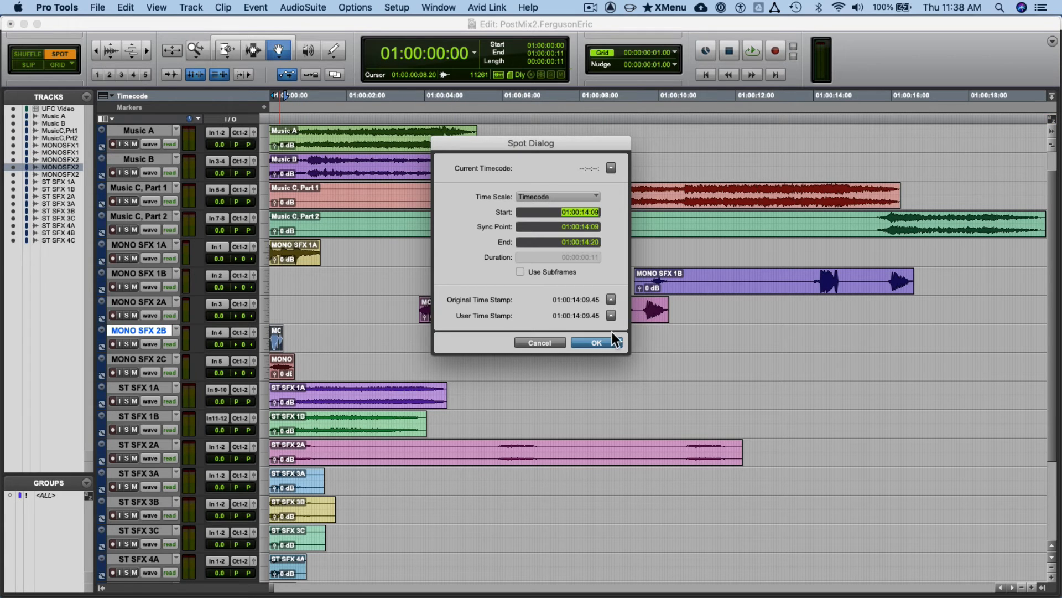
{"action": "left_click", "coordinate": [608, 343]}
{"action": "left_click", "coordinate": [289, 370]}
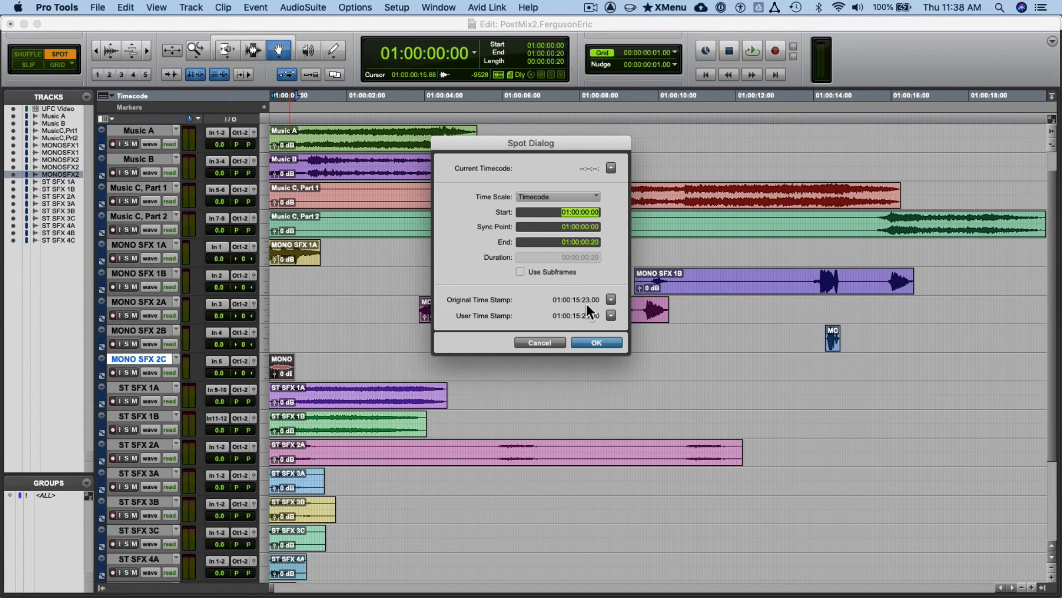
{"action": "left_click", "coordinate": [612, 299]}
{"action": "left_click", "coordinate": [609, 343]}
- Spot the ST SFX 1A clip to its original time stamp, 01:00:00:00
{"action": "left_click", "coordinate": [373, 397]}
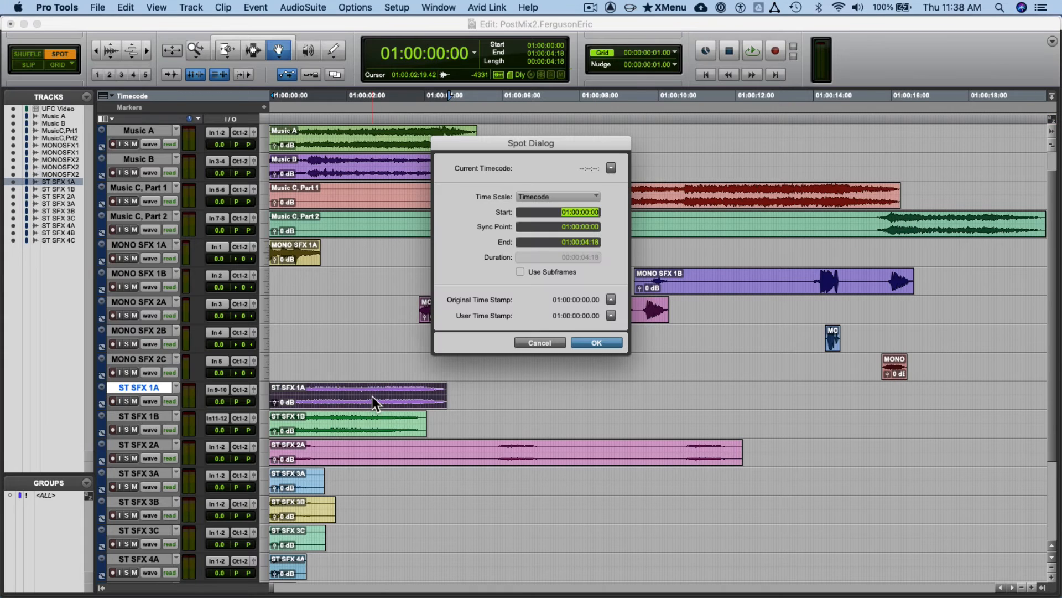
{"action": "left_click", "coordinate": [610, 299]}
{"action": "left_click", "coordinate": [603, 342]}
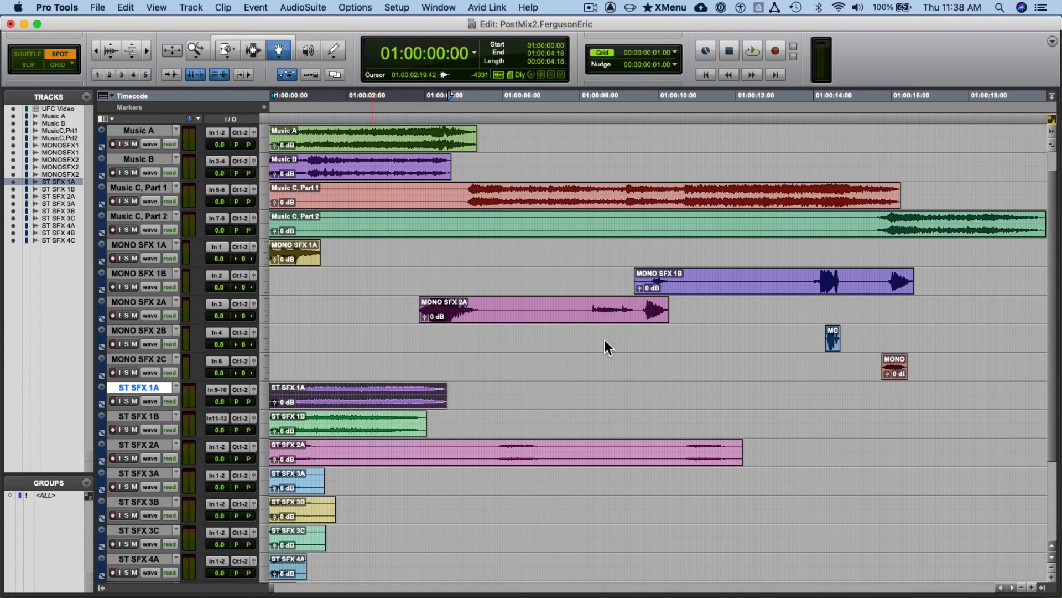
- Spot ST SFX 1B and ST SFX 2A to their original time stamps, 01:00:15:25 and 01:00:04:23
{"action": "left_click", "coordinate": [397, 417]}
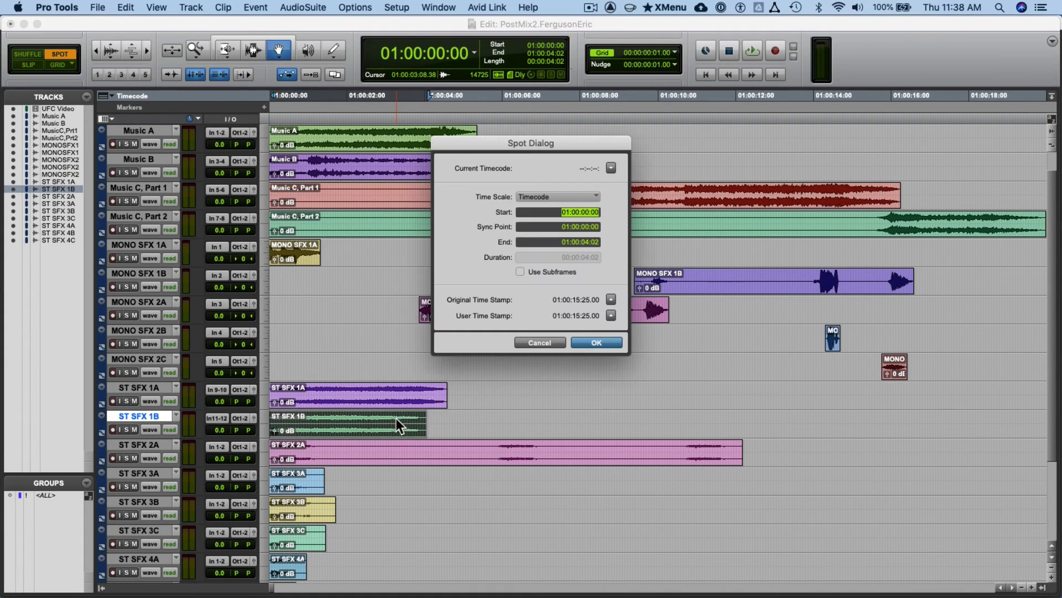
{"action": "left_click", "coordinate": [610, 299]}
{"action": "left_click", "coordinate": [603, 341]}
{"action": "left_click", "coordinate": [594, 452]}
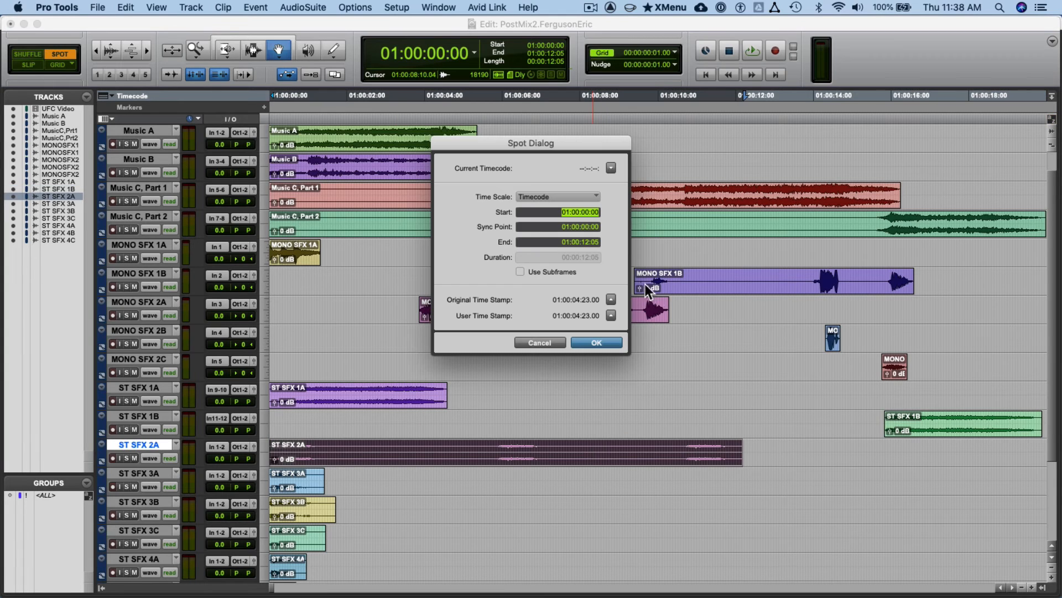
{"action": "left_click", "coordinate": [597, 343]}
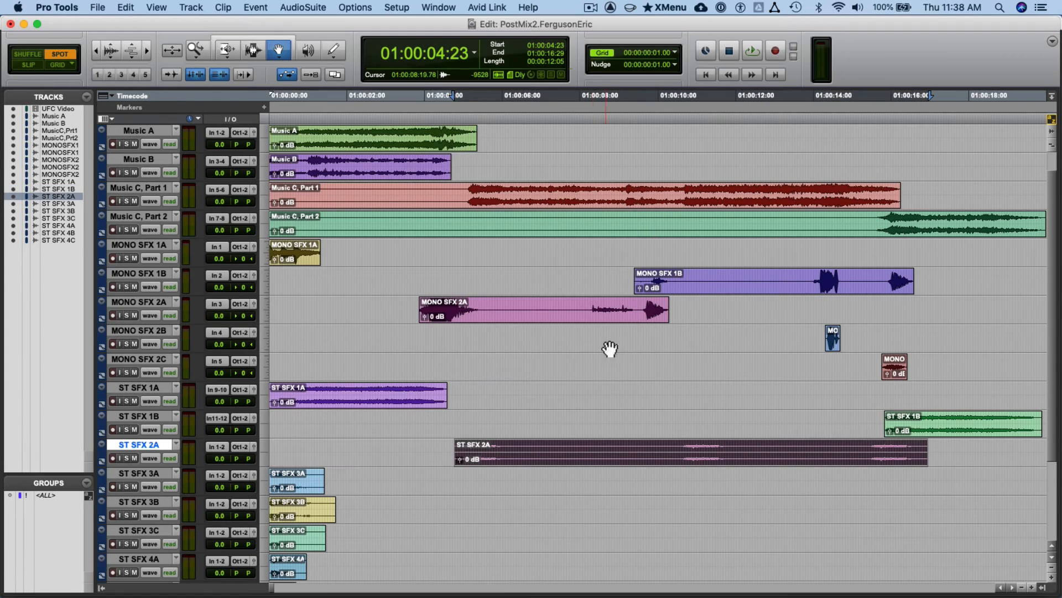
- Spot ST SFX 3A and ST SFX 3B to their original time stamps, 01:00:04:01 and 01:00:16:18
{"action": "scroll", "coordinate": [620, 351], "scroll_direction": "down", "scroll_amount": 3}
{"action": "left_click", "coordinate": [285, 392]}
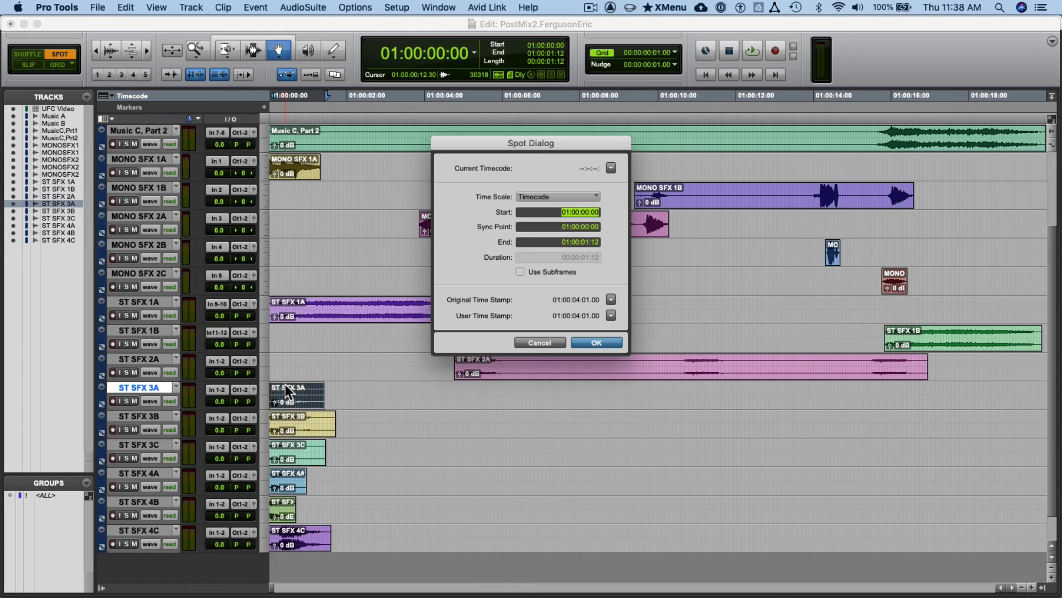
{"action": "left_click", "coordinate": [597, 343]}
{"action": "left_click", "coordinate": [293, 428]}
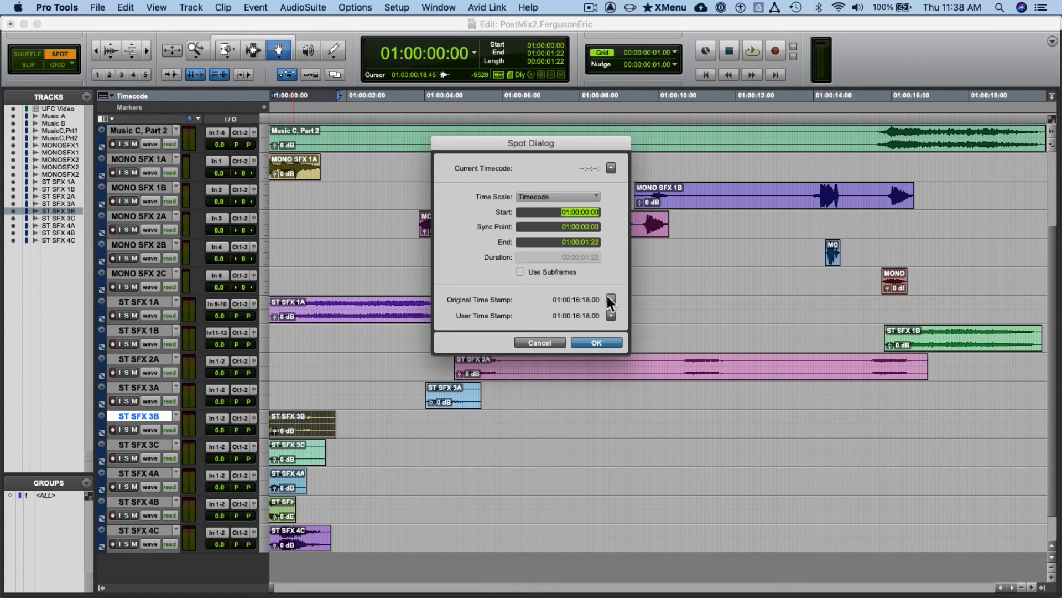
{"action": "left_click", "coordinate": [610, 300]}
{"action": "left_click", "coordinate": [597, 342]}
- Spot ST SFX 3C and ST SFX 4A to their original time stamps, 01:00:18:13 and 01:00:04:05
{"action": "left_click", "coordinate": [311, 450]}
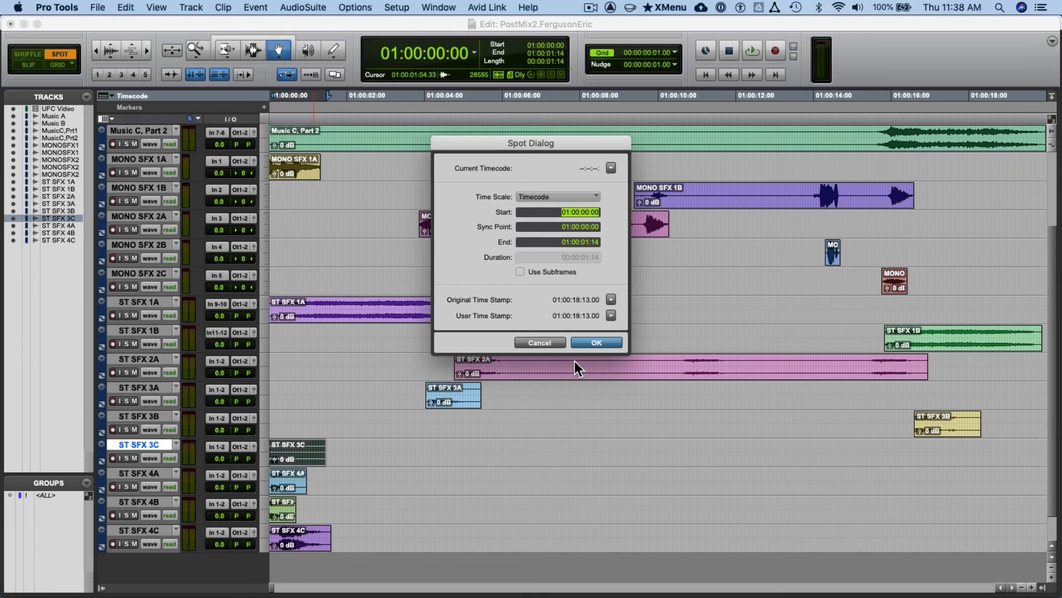
{"action": "left_click", "coordinate": [611, 299]}
{"action": "left_click", "coordinate": [596, 343]}
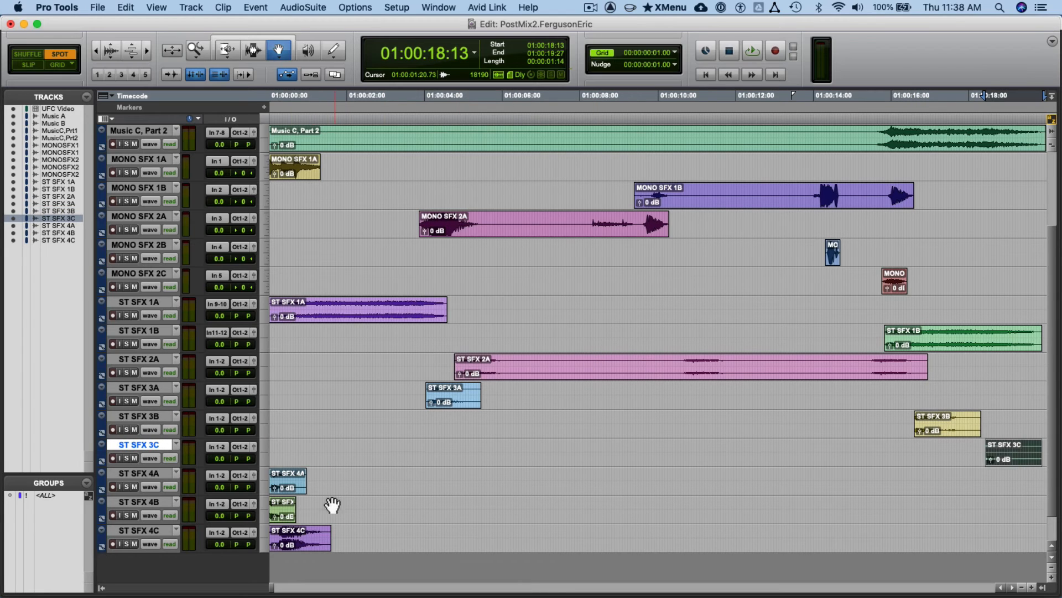
{"action": "left_click", "coordinate": [288, 479]}
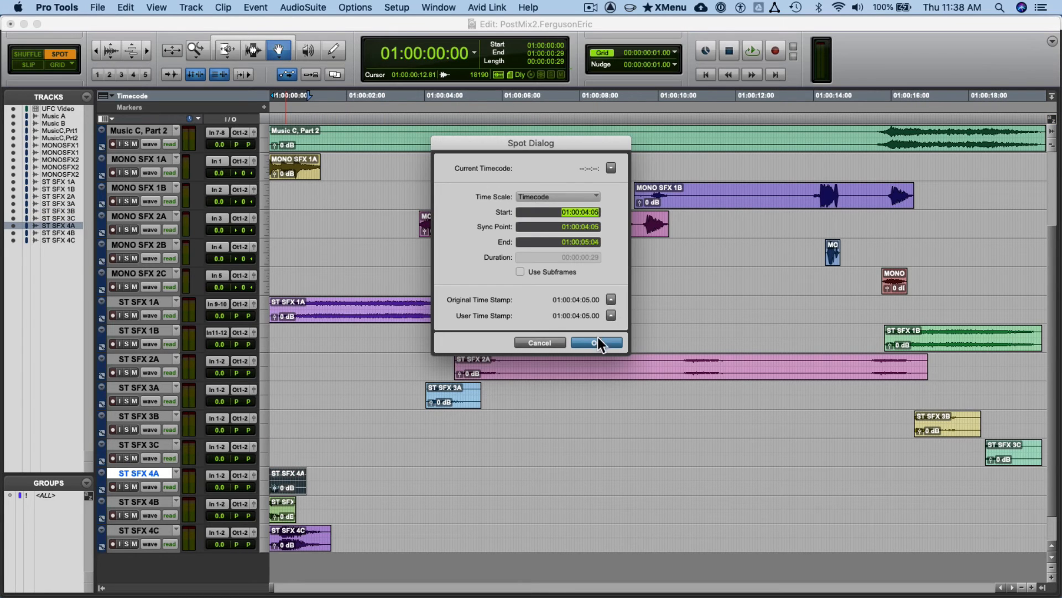
{"action": "left_click", "coordinate": [597, 343]}
- Confirm ST SFX 4B at a start of 01:00:00:00 and spot ST SFX 4C to its original time stamp, 01:00:15:13
{"action": "left_click", "coordinate": [285, 507]}
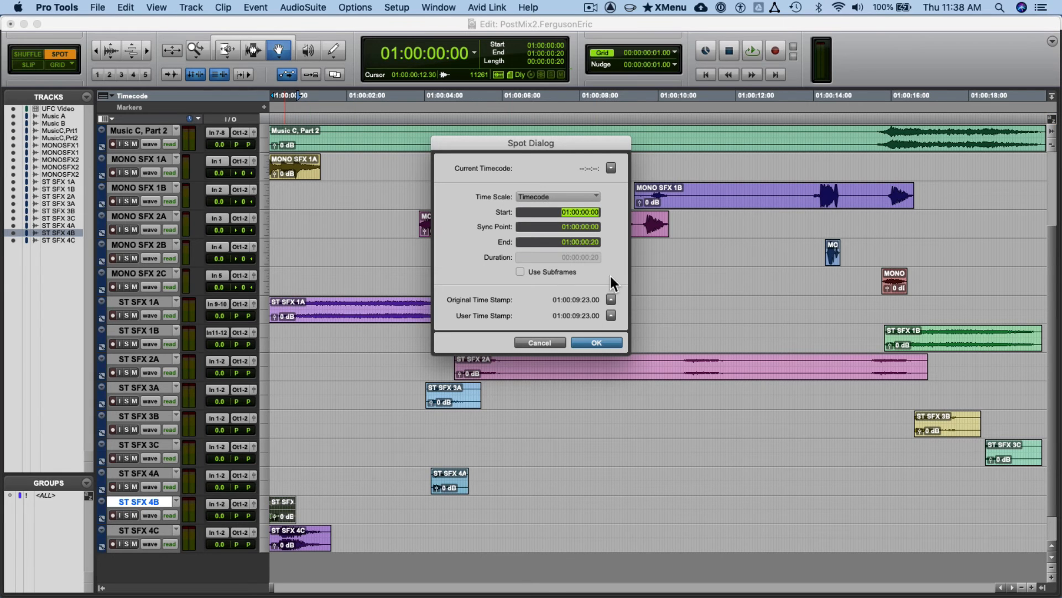
{"action": "left_click", "coordinate": [597, 343]}
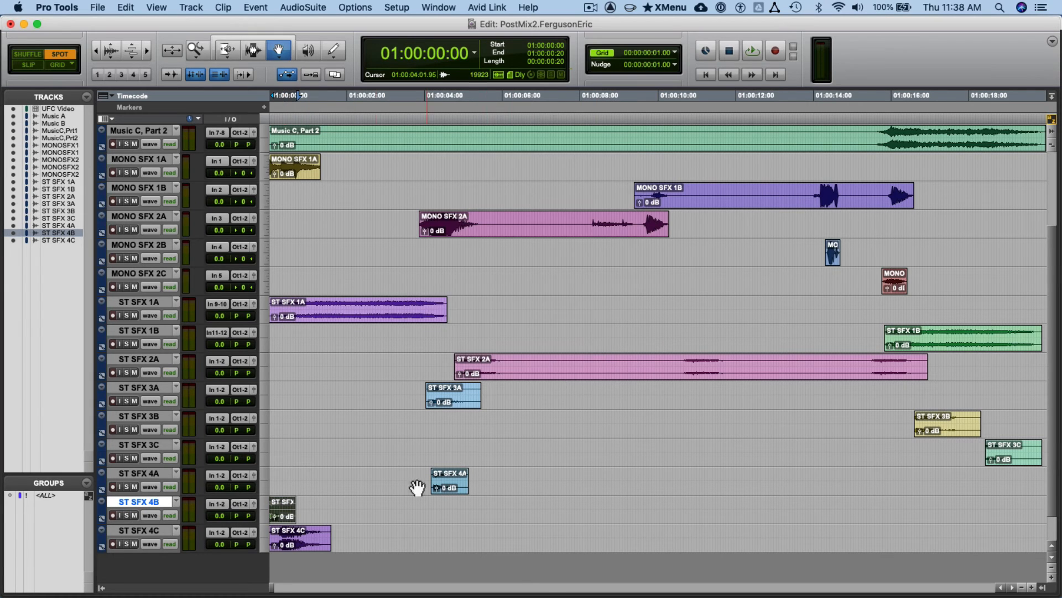
{"action": "left_click", "coordinate": [305, 540]}
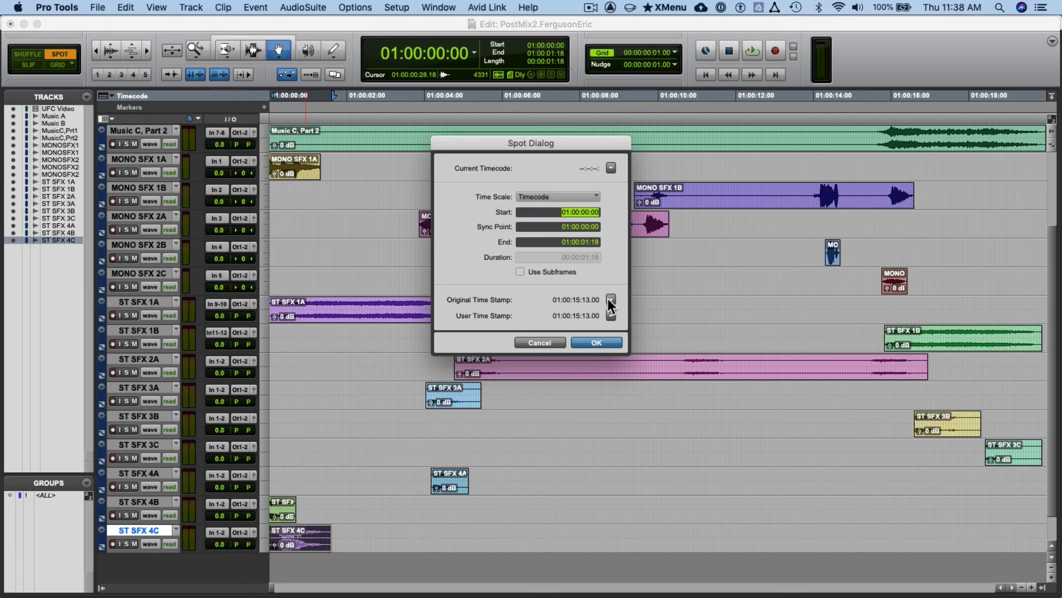
{"action": "left_click", "coordinate": [610, 300]}
{"action": "left_click", "coordinate": [597, 343]}
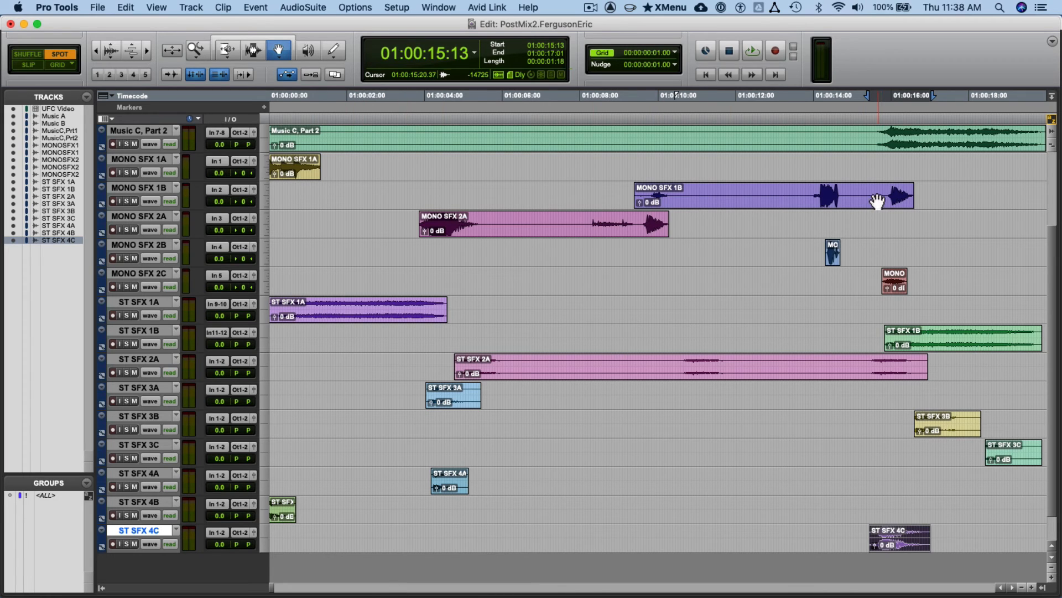
- Switch to Slip mode and move the MONO SFX 1B clip onto the MONO SFX 1A track at the same timeline position
{"action": "left_click", "coordinate": [842, 196]}
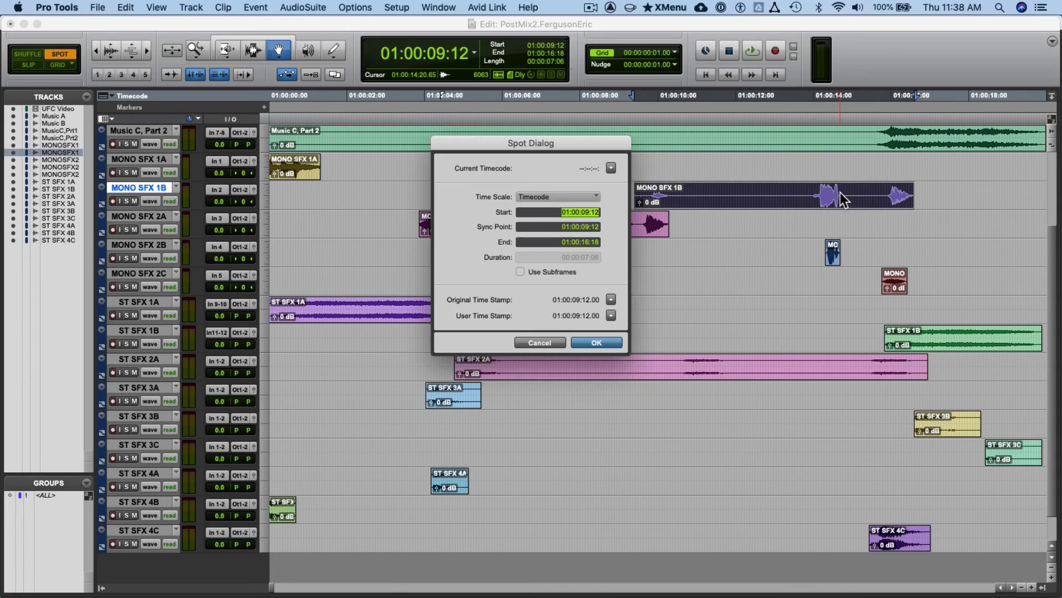
{"action": "left_click", "coordinate": [540, 342]}
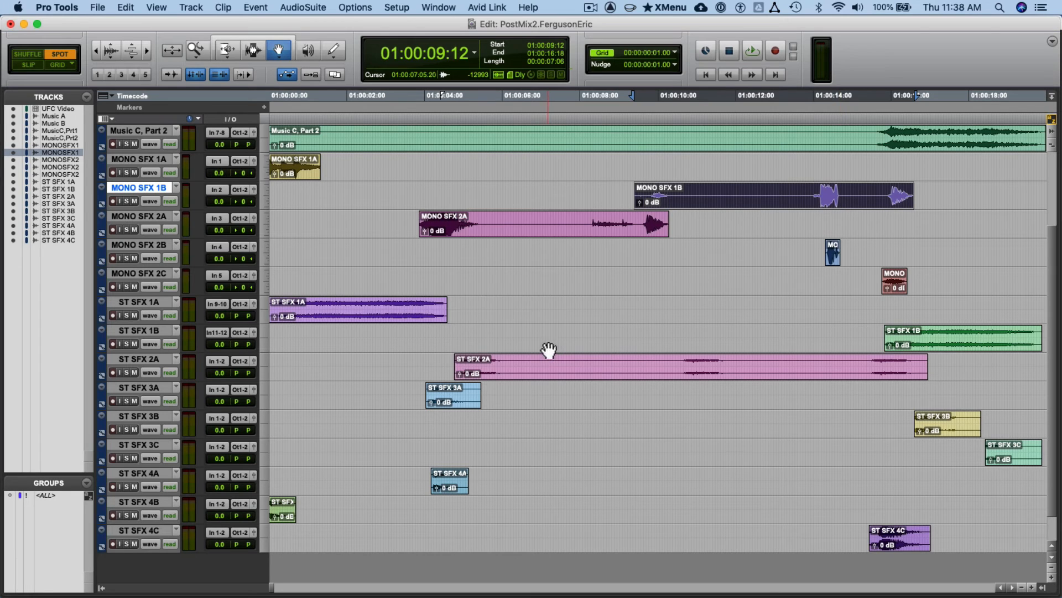
{"action": "left_click", "coordinate": [29, 65]}
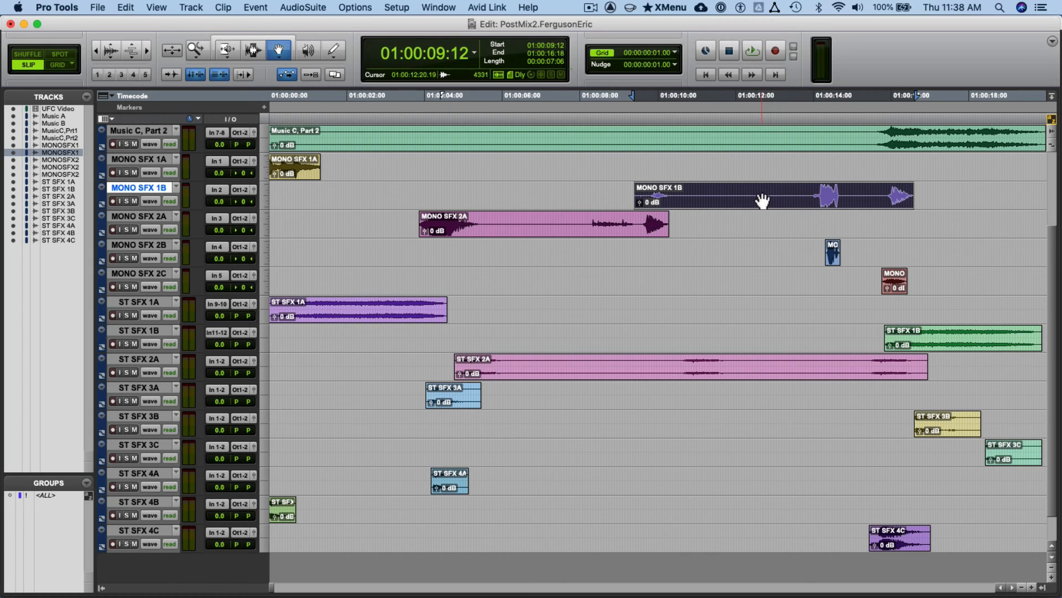
{"action": "left_click_drag", "start_coordinate": [762, 201], "coordinate": [757, 168]}
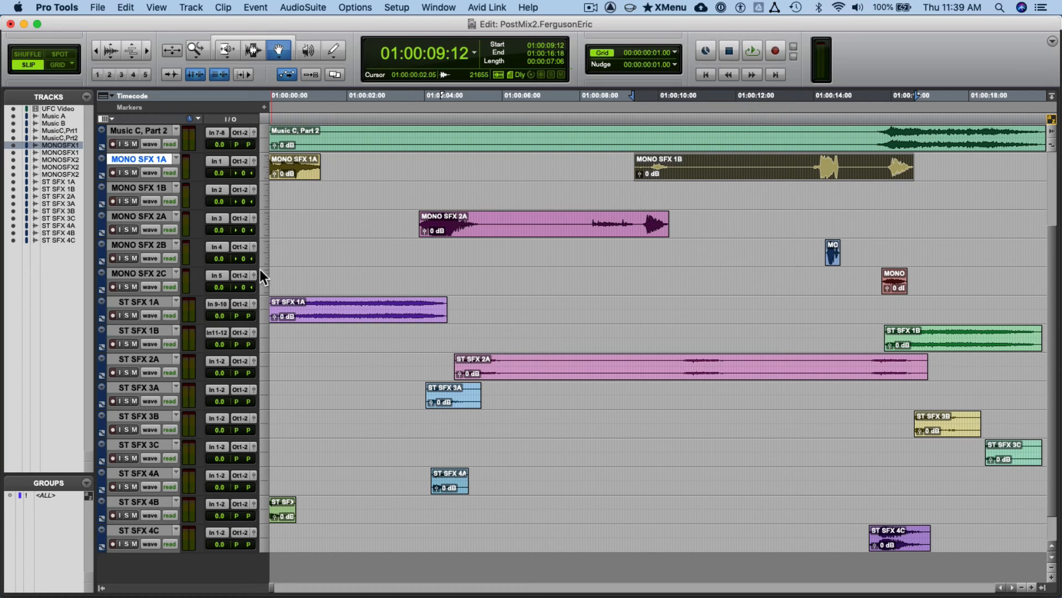
- Move the MONO SFX 2B and 2C clips onto the MONO SFX 2A track, and the ST SFX 2A clip onto the ST SFX 1A track
{"action": "left_click_drag", "start_coordinate": [834, 257], "coordinate": [836, 226]}
{"action": "left_click_drag", "start_coordinate": [896, 279], "coordinate": [903, 237]}
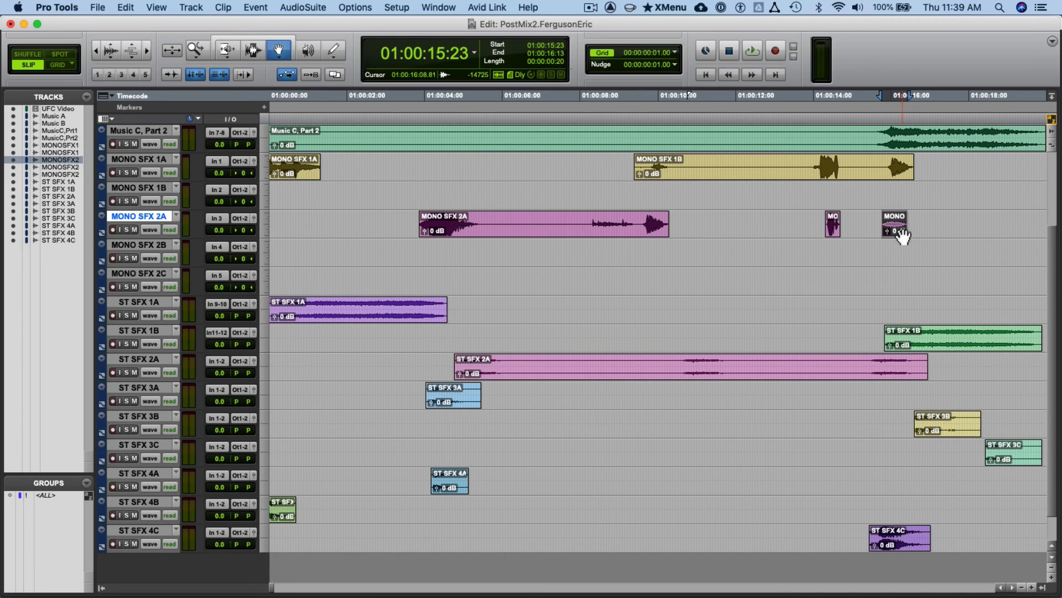
{"action": "left_click", "coordinate": [619, 363]}
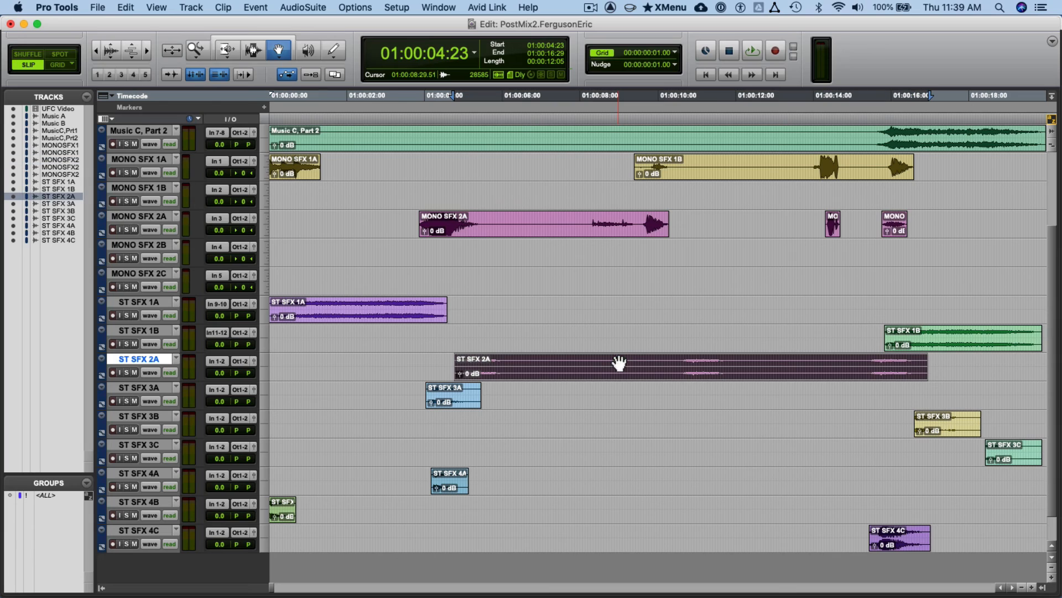
{"action": "left_click_drag", "start_coordinate": [619, 363], "coordinate": [620, 318]}
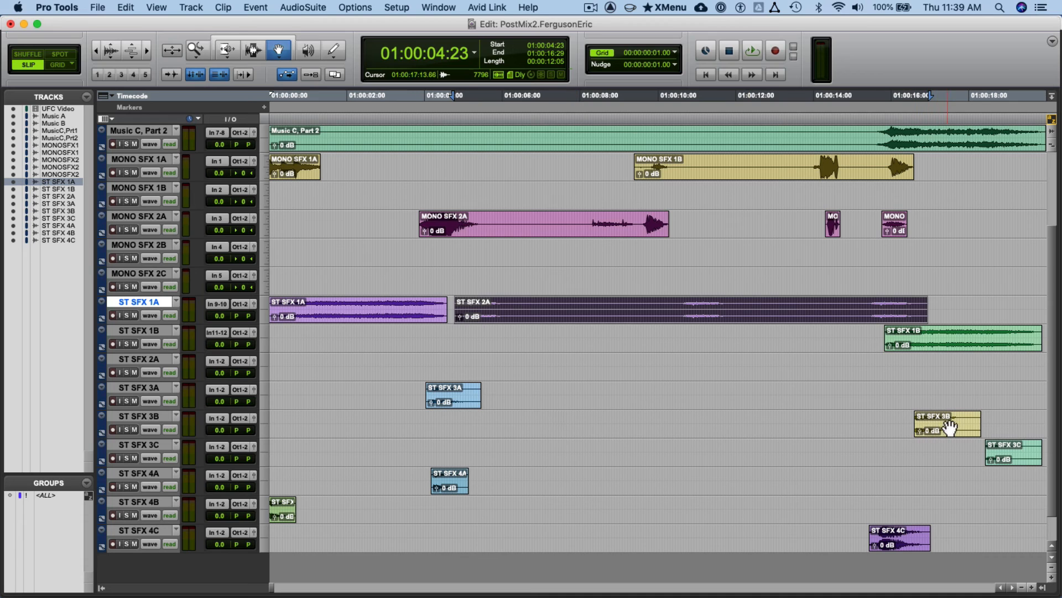
- Move the ST SFX 3B clip onto the ST SFX 3A track, keeping its start at 01:00:16:18
{"action": "mouse_move", "coordinate": [947, 428]}
{"action": "left_mouse_down"}
{"action": "mouse_move", "coordinate": [954, 404]}
{"action": "mouse_move", "coordinate": [947, 428]}
{"action": "left_mouse_up"}
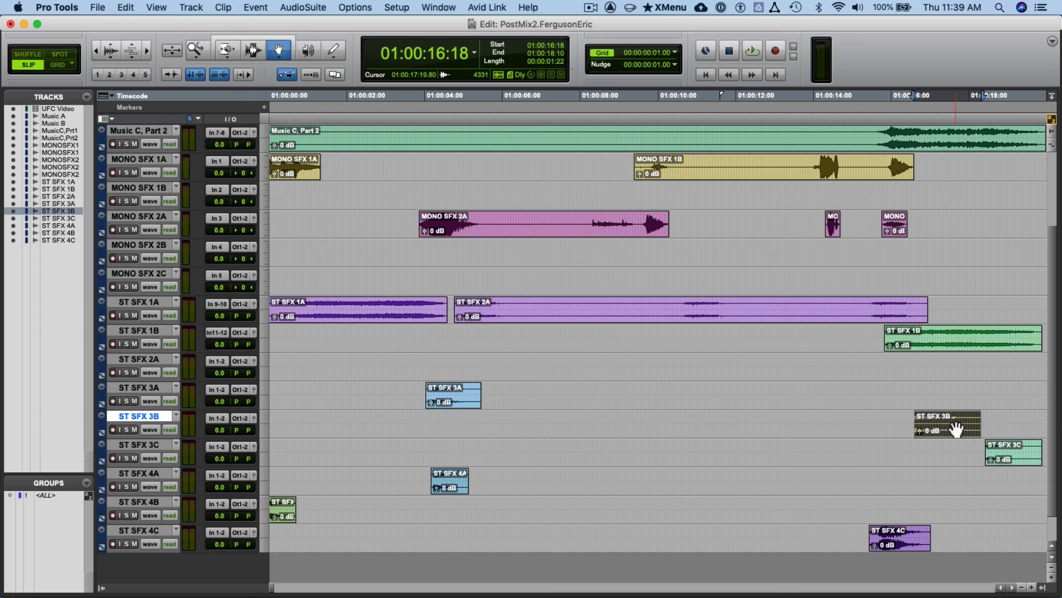
{"action": "left_click_drag", "start_coordinate": [949, 427], "coordinate": [511, 401]}
{"action": "key", "text": "super+bracketleft"}
{"action": "key", "text": "super+bracketleft"}
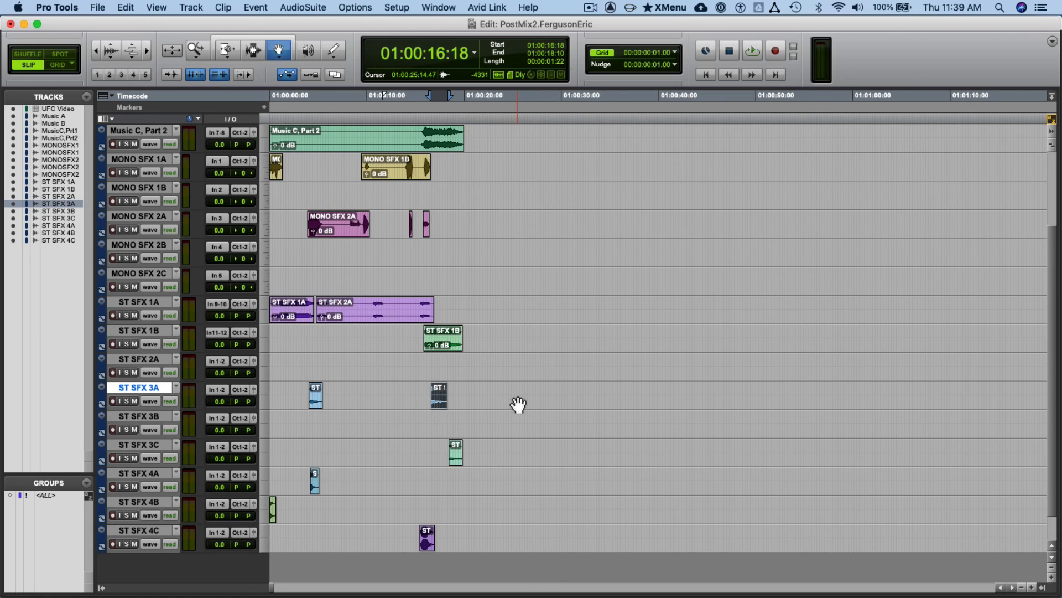
{"action": "key", "text": "super+bracketright"}
{"action": "key", "text": "super+bracketright"}
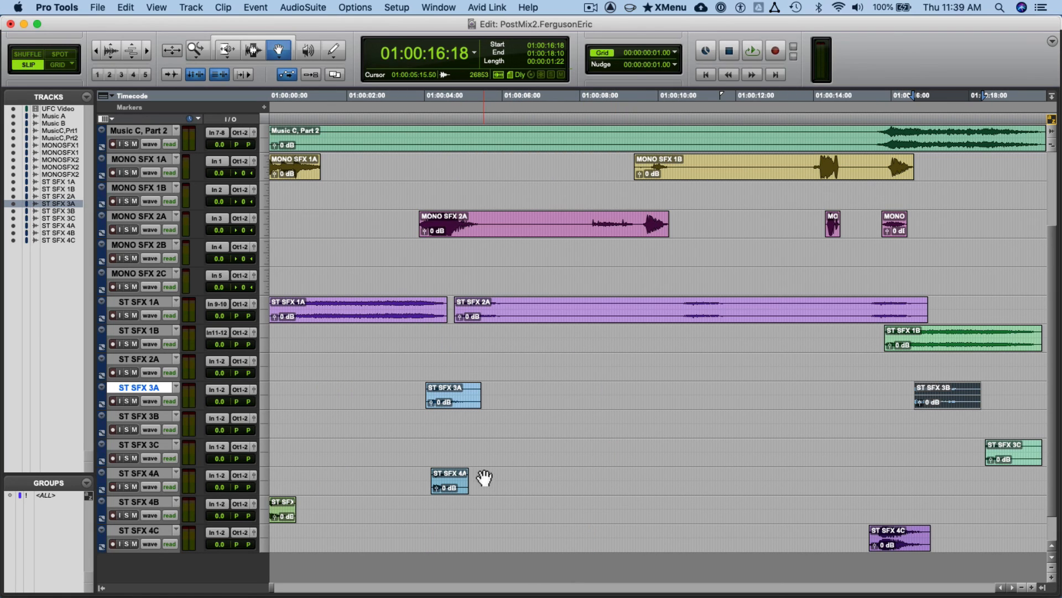
- Consolidate the ST SFX 4B, ST SFX 4C and ST SFX 3C clips onto the ST SFX 4A track at their same timeline positions
{"action": "left_click_drag", "start_coordinate": [284, 515], "coordinate": [286, 489]}
{"action": "left_click", "coordinate": [908, 543]}
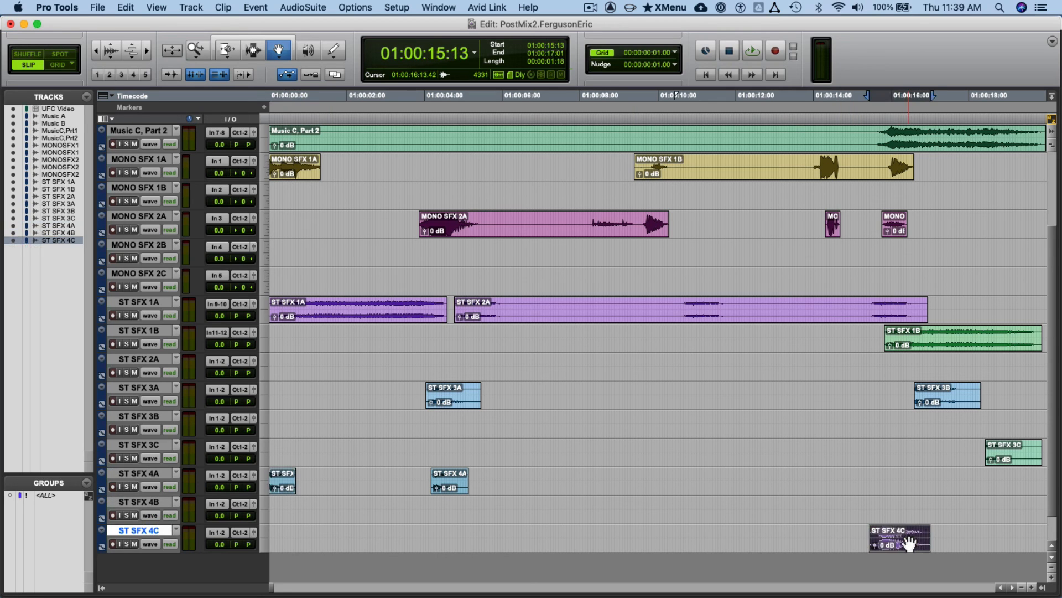
{"action": "left_click_drag", "start_coordinate": [909, 543], "coordinate": [908, 482]}
{"action": "left_click", "coordinate": [1022, 457]}
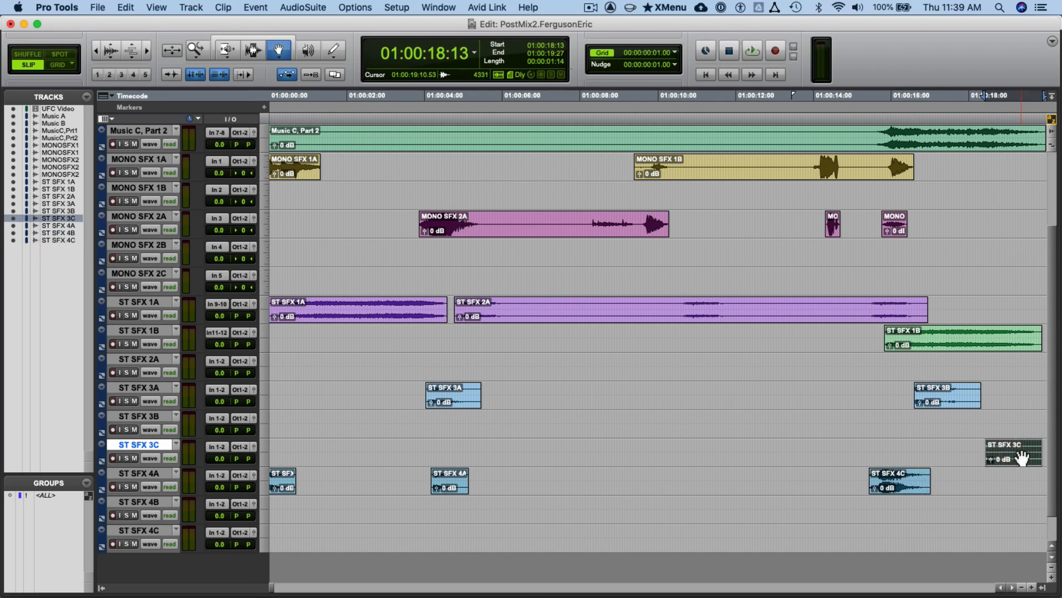
{"action": "left_click_drag", "start_coordinate": [1022, 457], "coordinate": [1014, 487]}
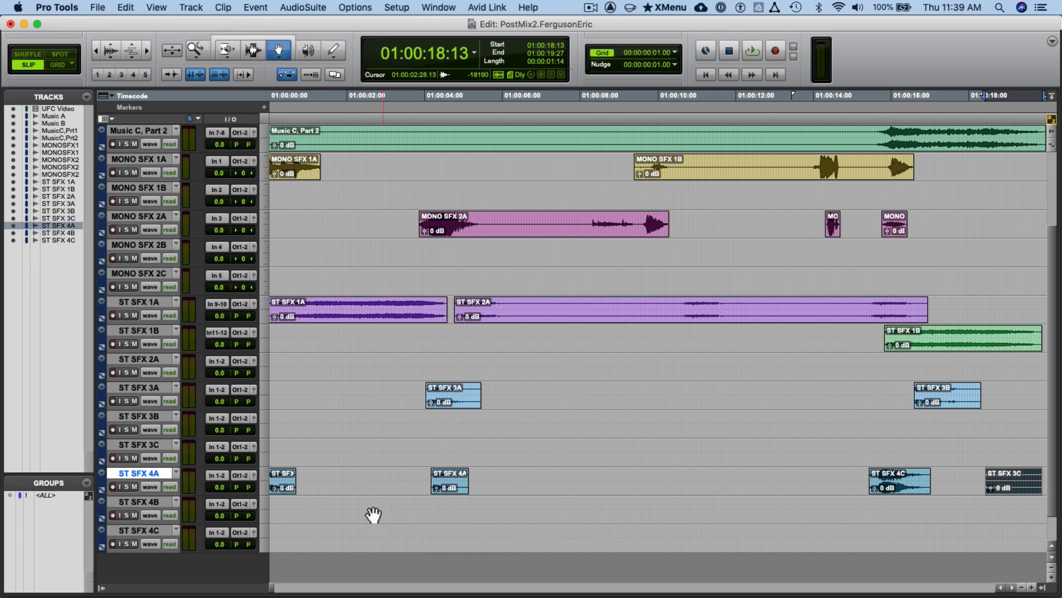
{"action": "left_click", "coordinate": [271, 487], "text": "shift"}
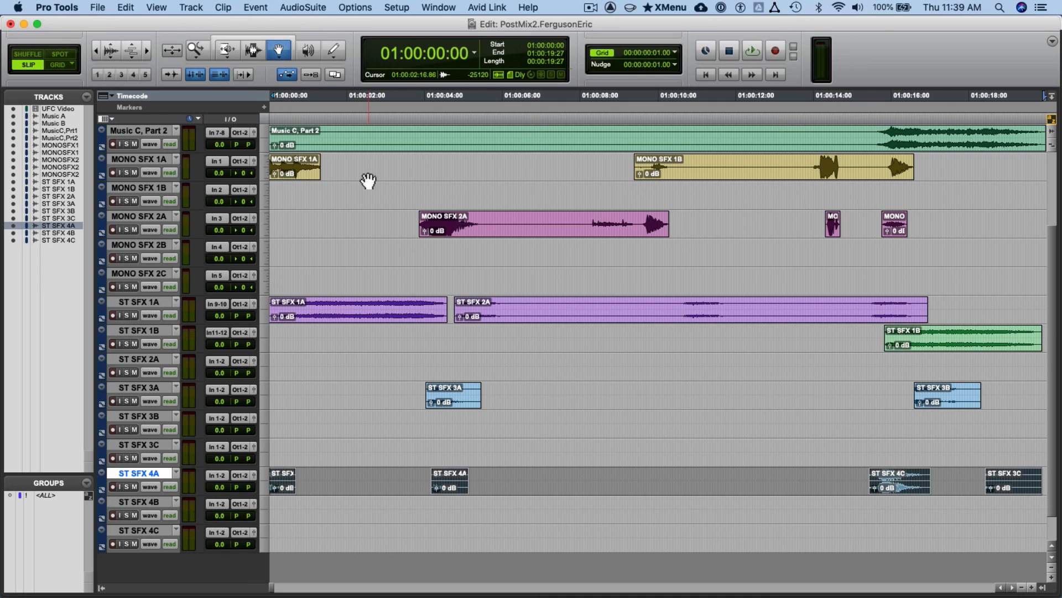
{"action": "key", "text": "F7"}
{"action": "left_click_drag", "start_coordinate": [361, 162], "coordinate": [338, 548]}
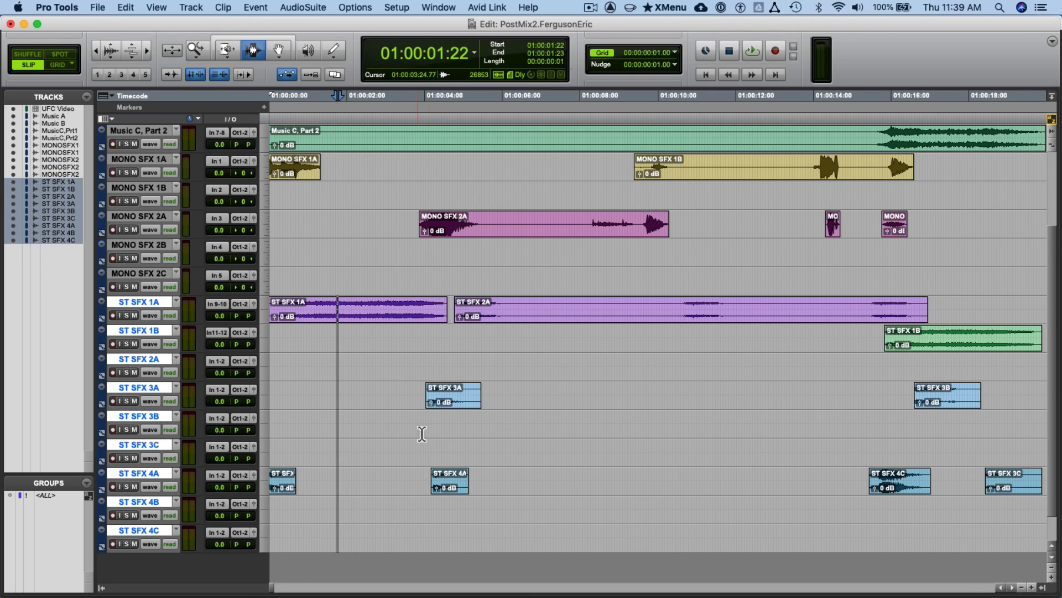
- Delete the empty MONO SFX 1B, MONO SFX 2B and MONO SFX 2C tracks
{"action": "scroll", "coordinate": [359, 327], "scroll_direction": "up", "scroll_amount": 1}
{"action": "left_click", "coordinate": [341, 304]}
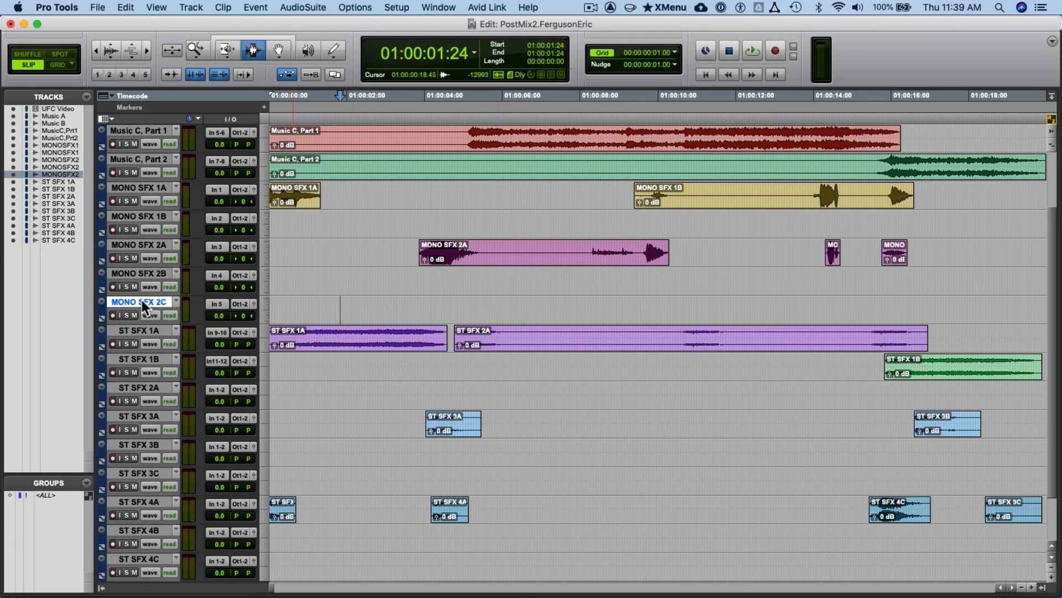
{"action": "left_click", "coordinate": [143, 268], "text": "shift"}
{"action": "left_click", "coordinate": [138, 222], "text": "shift"}
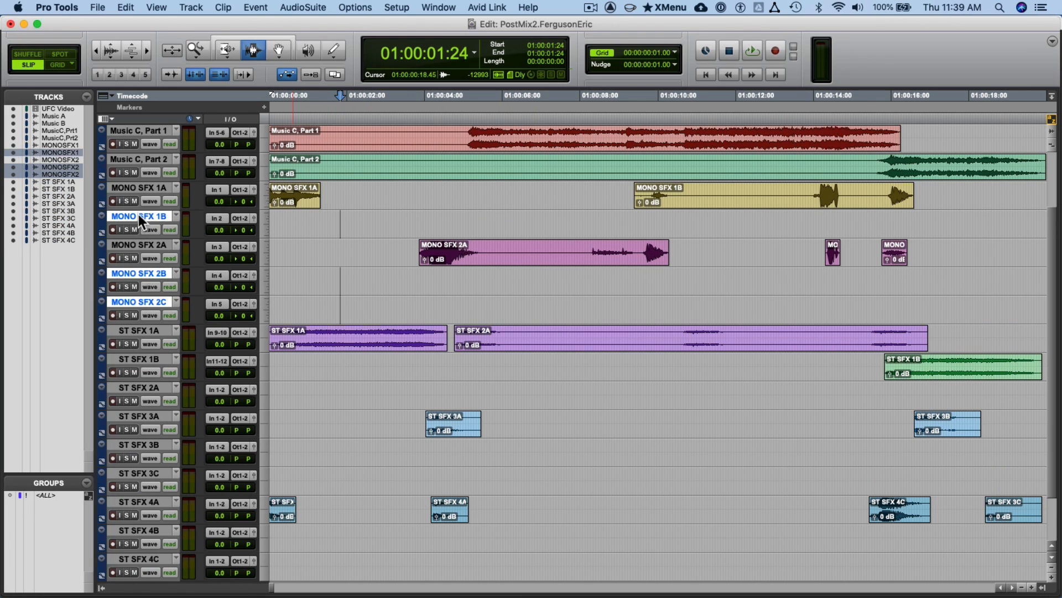
{"action": "right_click", "coordinate": [138, 214]}
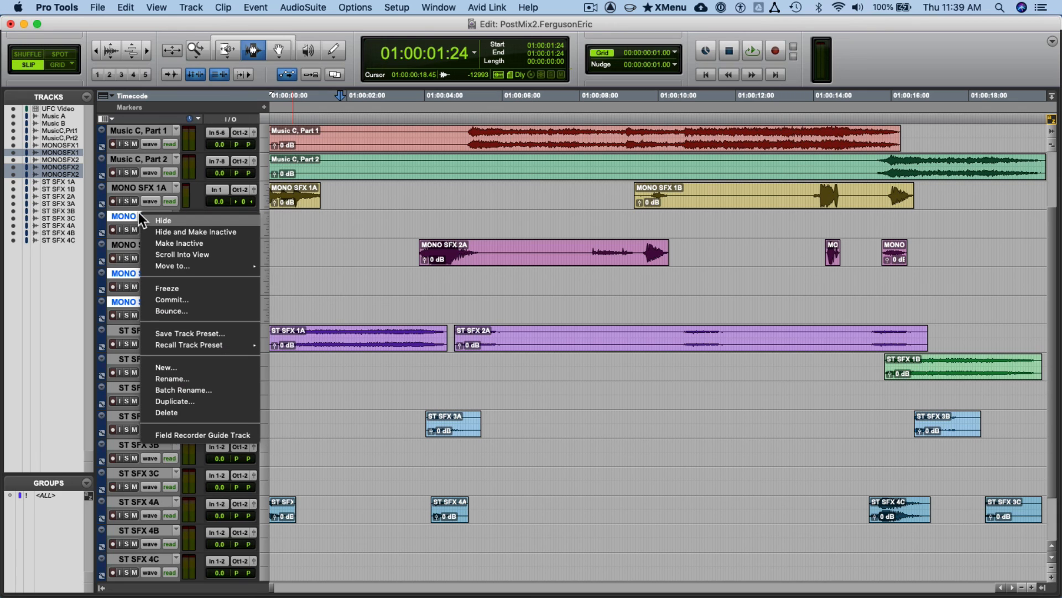
{"action": "left_click", "coordinate": [200, 411]}
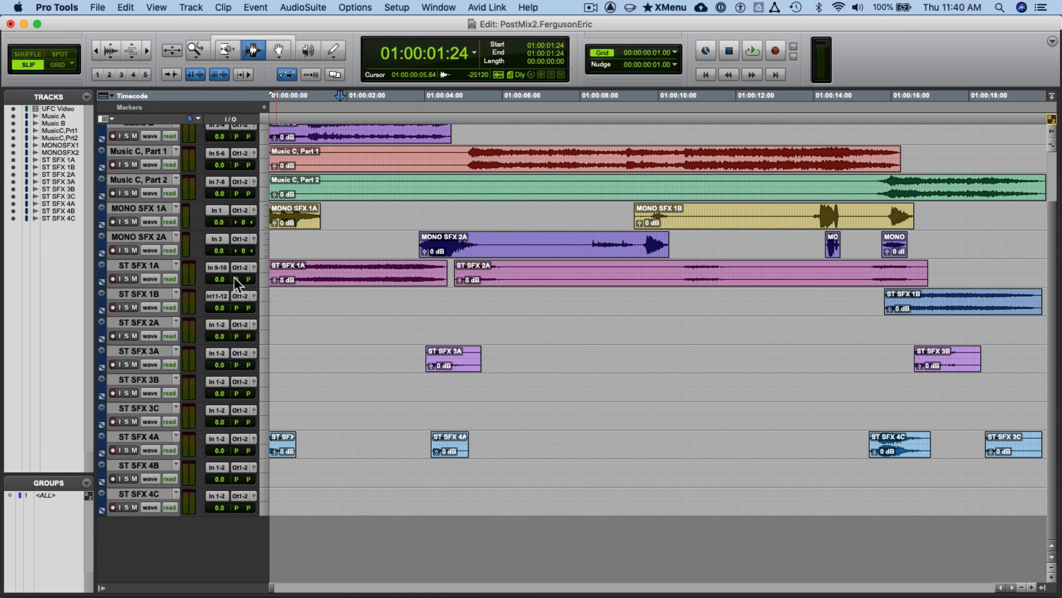
- Delete the empty ST SFX 2A, ST SFX 3B, ST SFX 3C, ST SFX 4B and ST SFX 4C tracks
{"action": "left_click", "coordinate": [165, 323]}
{"action": "left_click", "coordinate": [138, 379], "text": "super"}
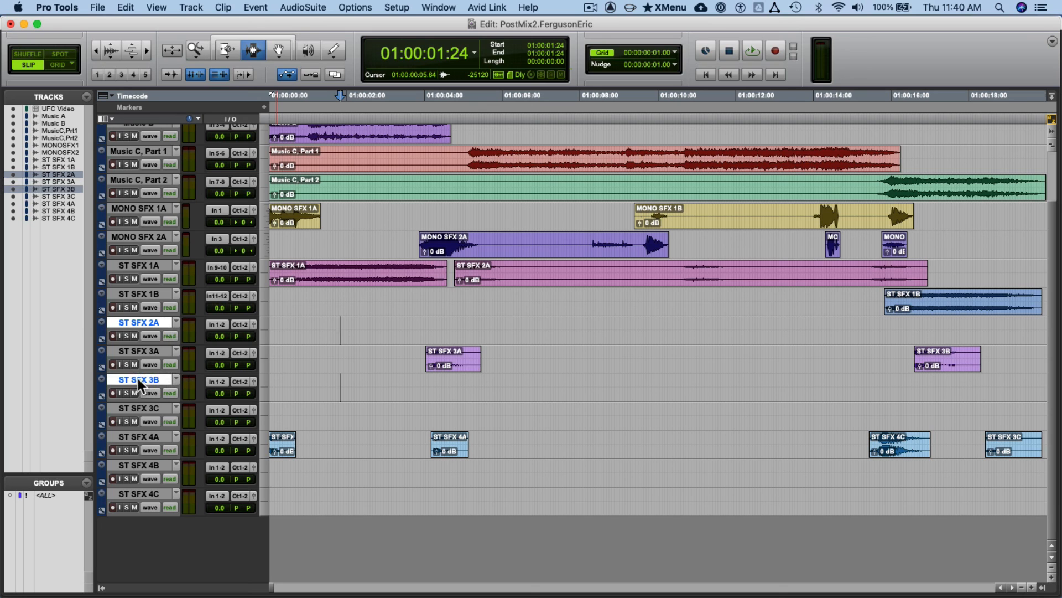
{"action": "left_click", "coordinate": [140, 405], "text": "super"}
{"action": "left_click", "coordinate": [149, 464], "text": "super"}
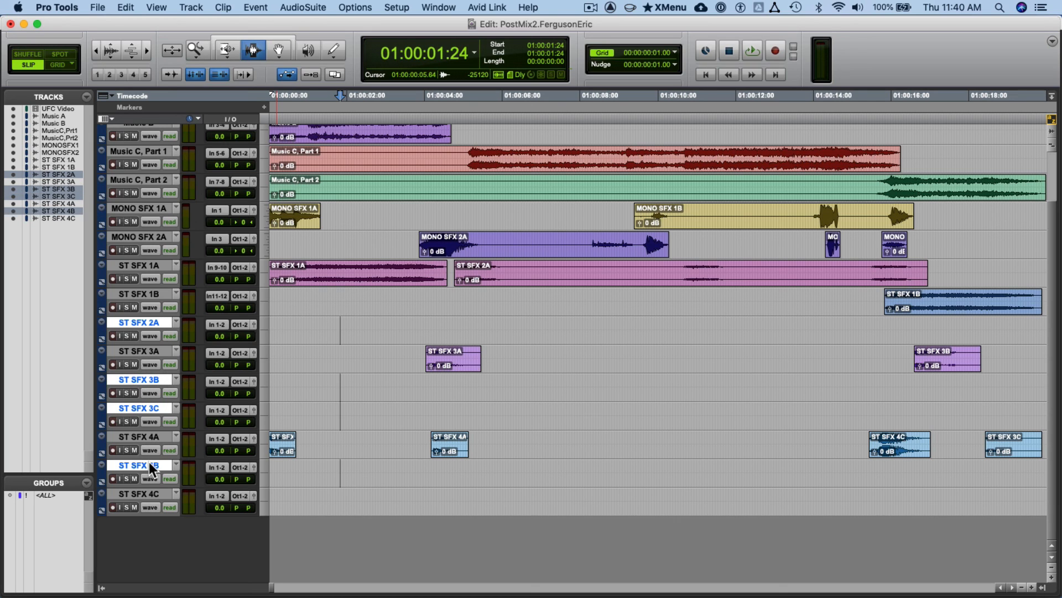
{"action": "left_click", "coordinate": [146, 494], "text": "super"}
{"action": "right_click", "coordinate": [146, 493]}
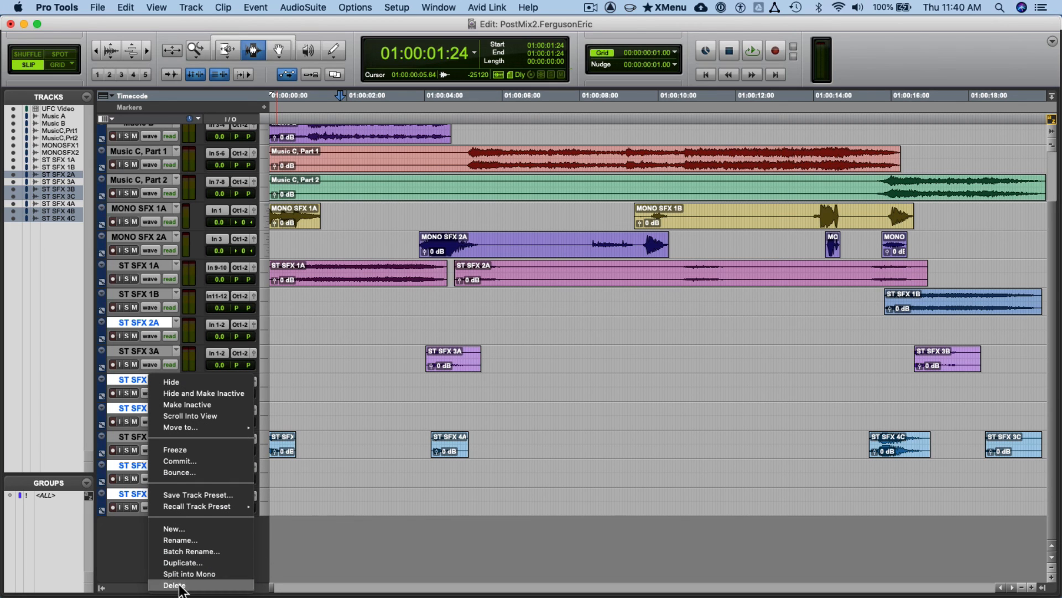
{"action": "left_click", "coordinate": [180, 589]}
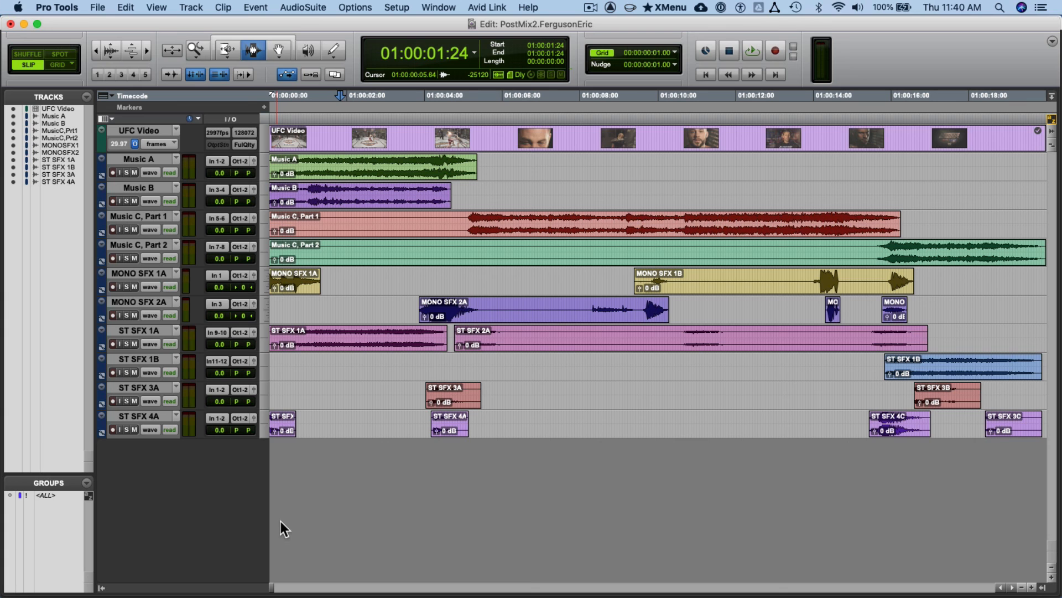
- Switch to the Word instructions and highlight the SFX Files – Manual Spotting section, steps 8 to 10
{"action": "key", "text": "super+Tab"}
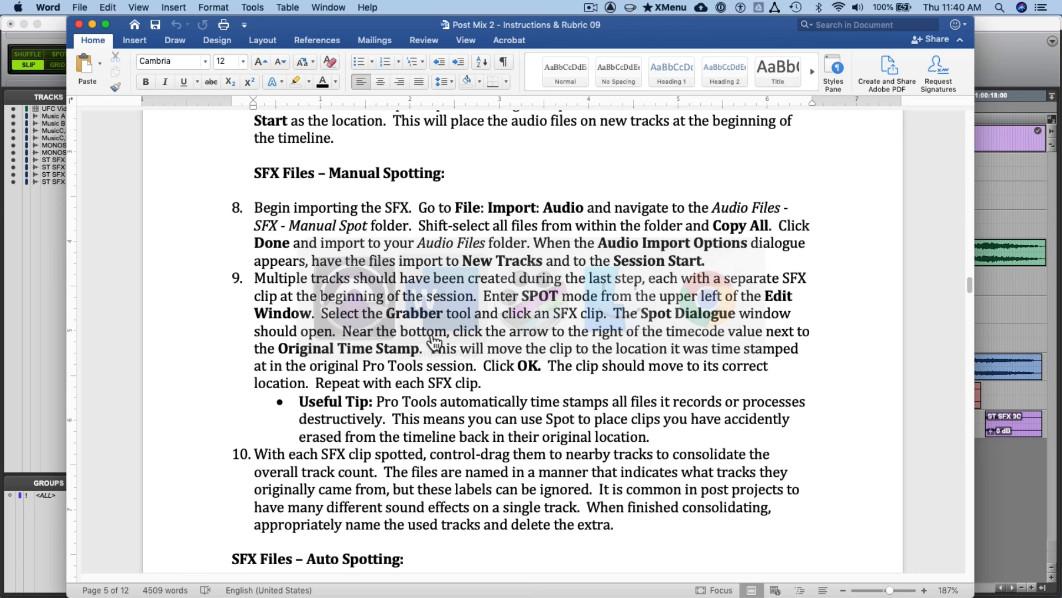
{"action": "scroll", "coordinate": [494, 430], "scroll_direction": "down", "scroll_amount": 1}
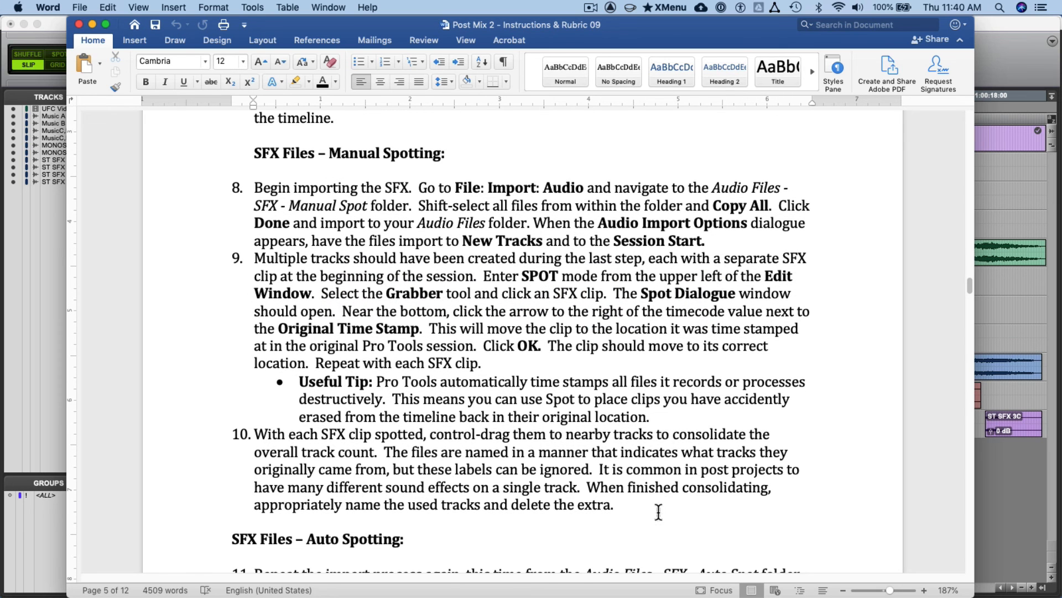
{"action": "left_click_drag", "start_coordinate": [662, 504], "coordinate": [223, 158]}
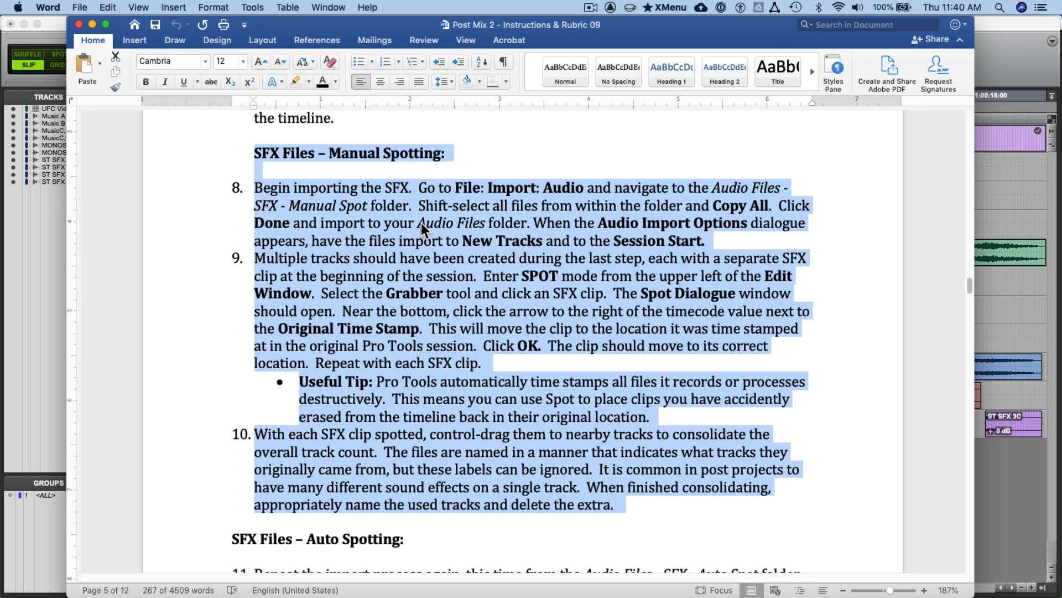